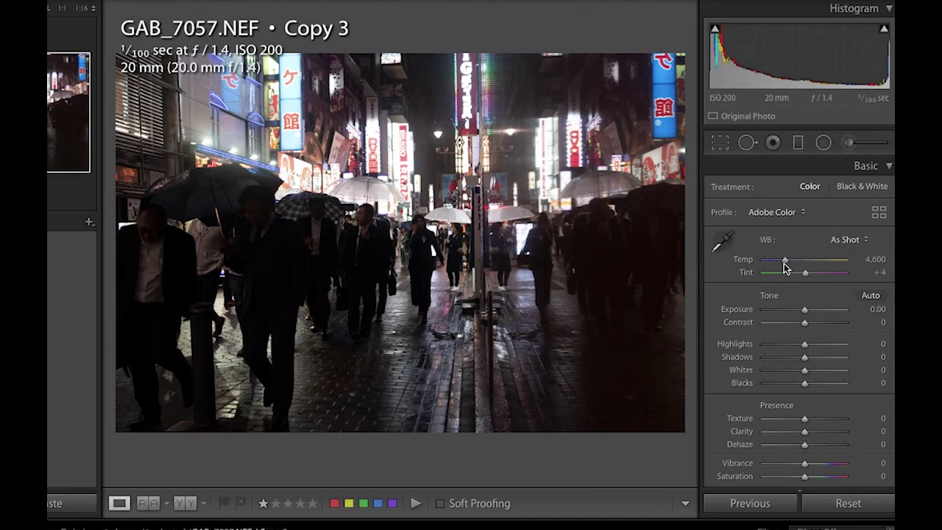
Cool white balance to Temp 3,419 and Tint +38, then compare Before/After.
drag(785, 266, 774, 266)
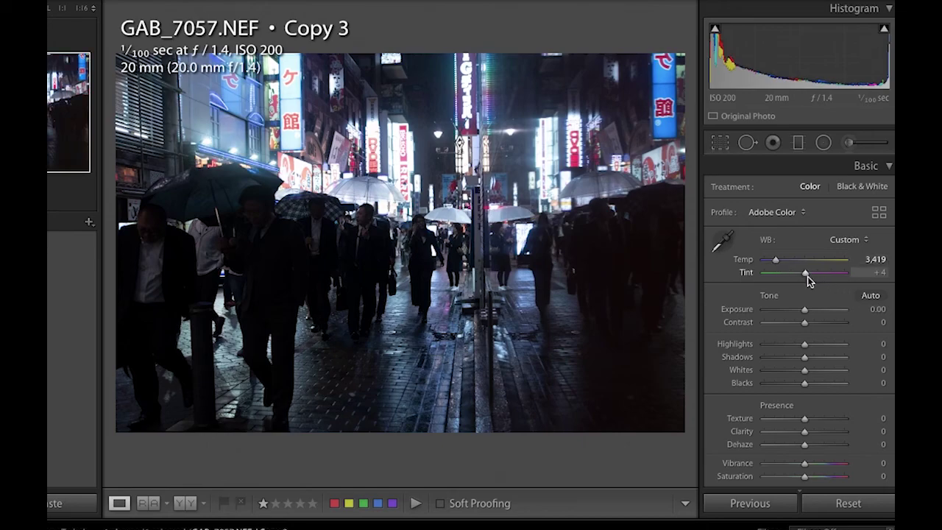
mouse_move(806, 273)
mouse_down()
mouse_move(781, 277)
mouse_move(832, 279)
mouse_move(792, 280)
mouse_move(816, 289)
mouse_up()
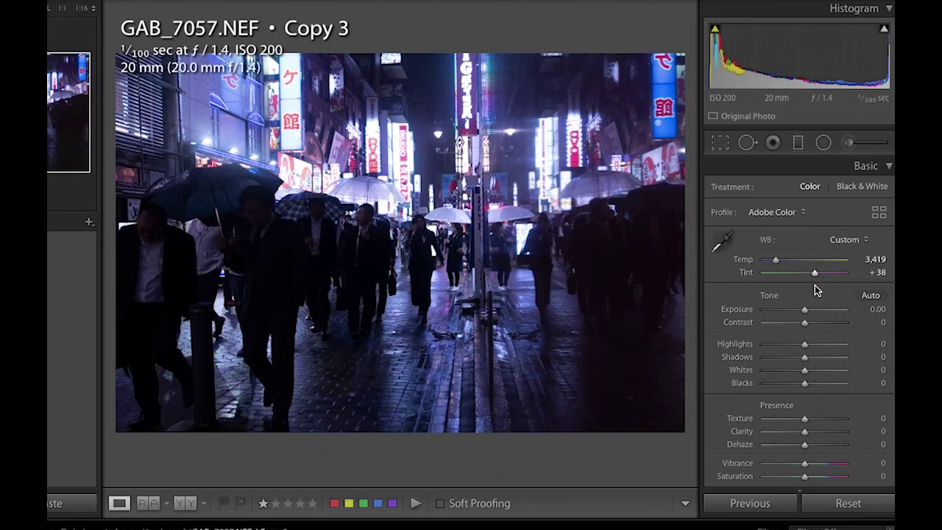
key(backslash)
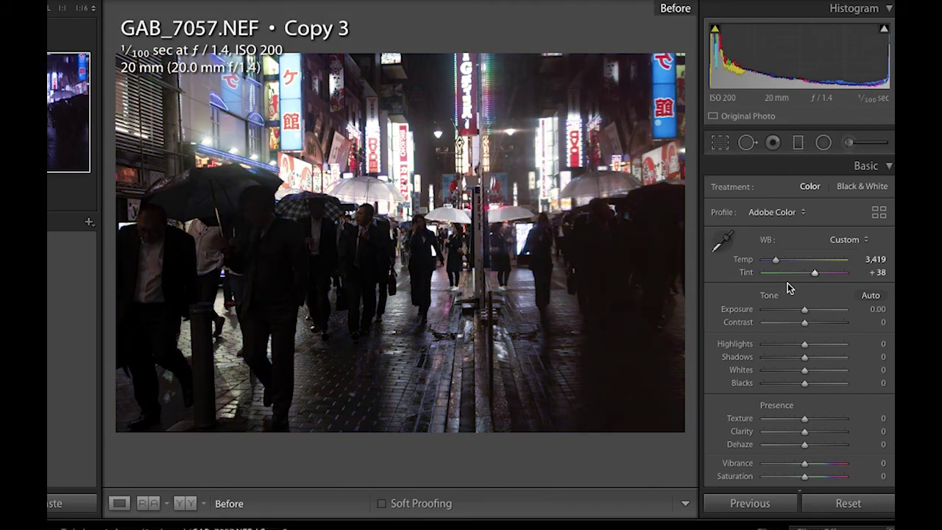
key(backslash)
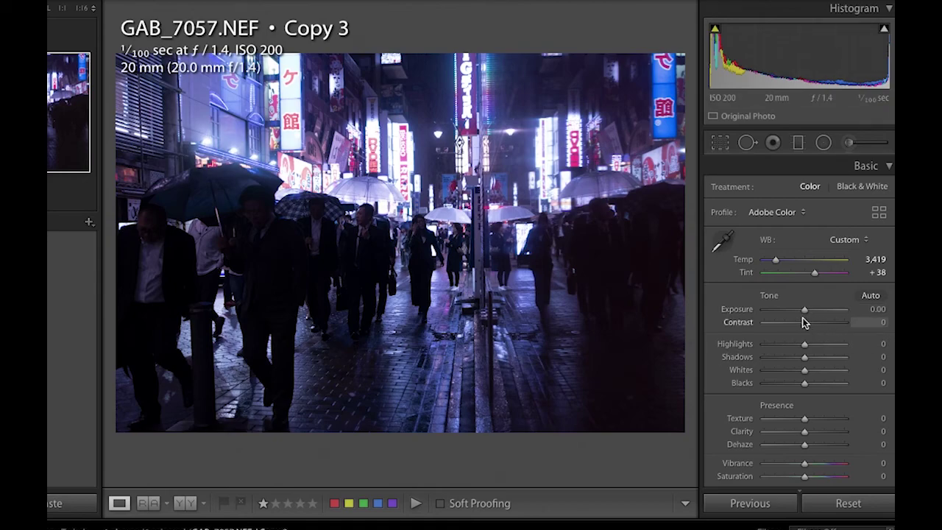
Set Highlights −12, Shadows +30, Whites −34, Blacks −26, Texture +15, Clarity −34, Vibrance +9.
mouse_move(805, 344)
mouse_down()
mouse_move(816, 358)
mouse_move(790, 371)
mouse_move(794, 385)
mouse_up()
drag(804, 418, 810, 418)
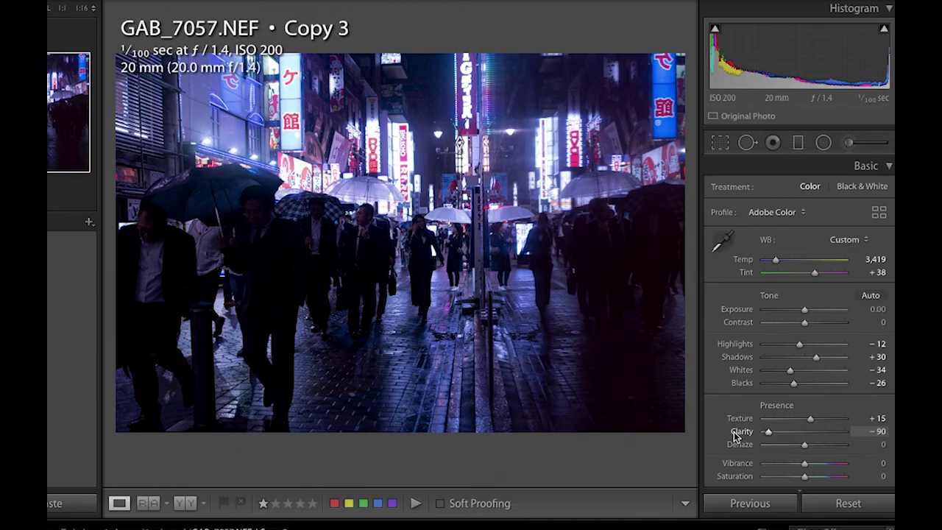
mouse_move(804, 431)
mouse_down()
mouse_move(861, 434)
mouse_move(784, 439)
mouse_move(802, 442)
mouse_move(791, 446)
mouse_up()
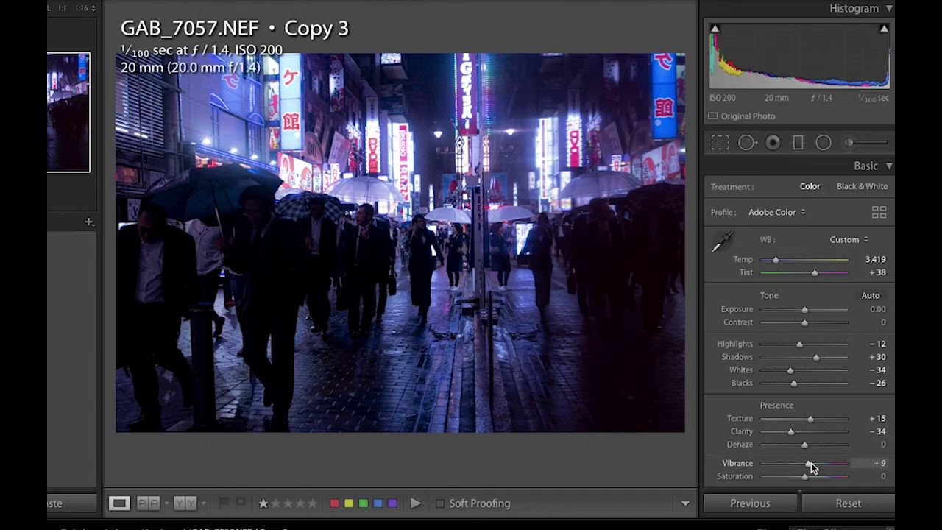
In the HSL/Color panel, set Blue hue −20 and saturation −20.
scroll(788, 378, down, 6)
scroll(770, 346, down, 4)
scroll(761, 254, down, 3)
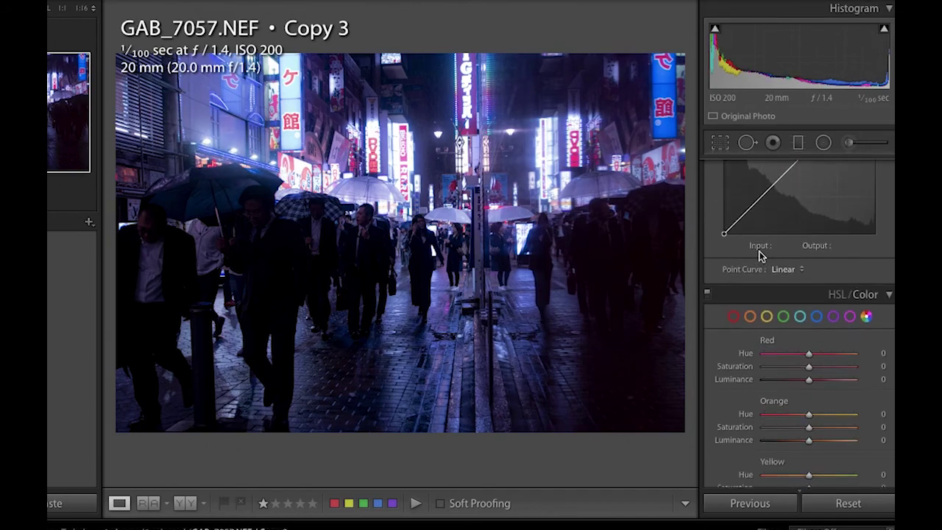
scroll(761, 252, down, 2)
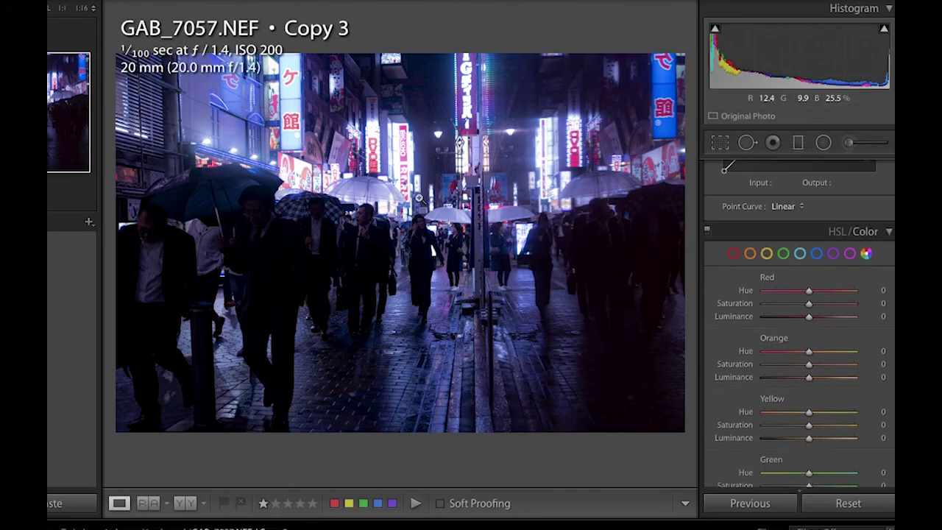
scroll(788, 212, up, 5)
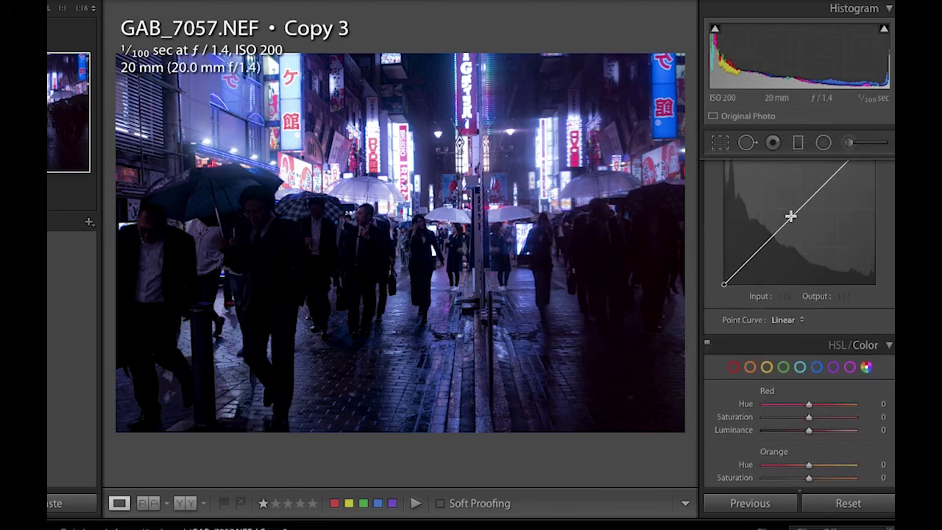
scroll(793, 252, down, 6)
scroll(793, 258, down, 3)
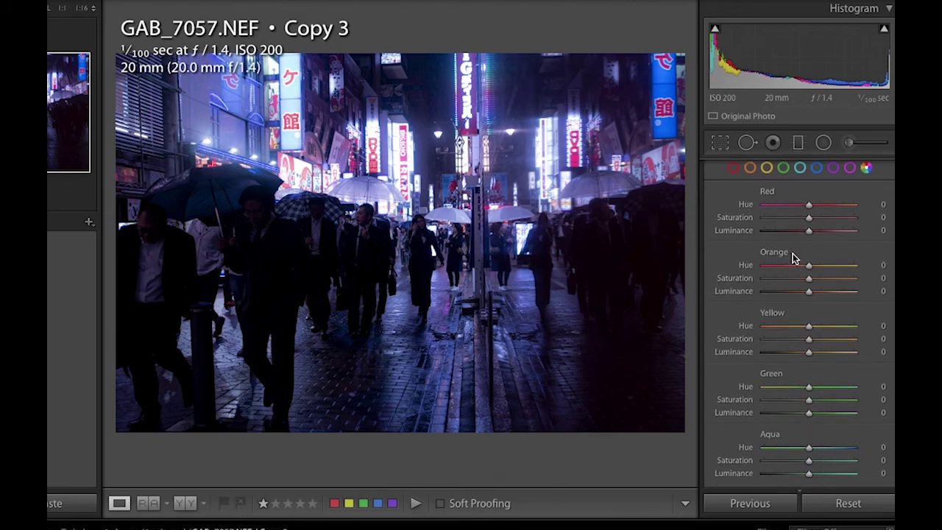
scroll(793, 258, down, 1)
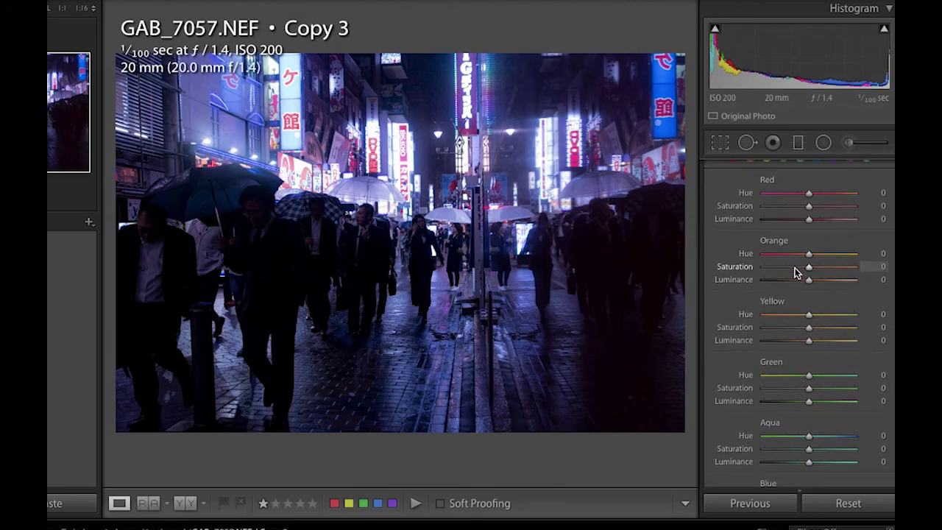
scroll(795, 272, down, 1)
scroll(794, 272, down, 3)
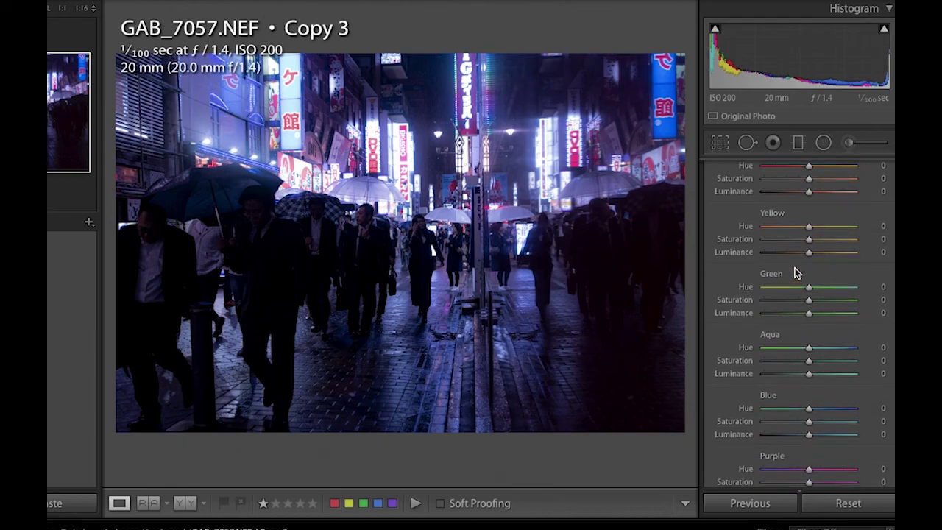
scroll(788, 340, down, 2)
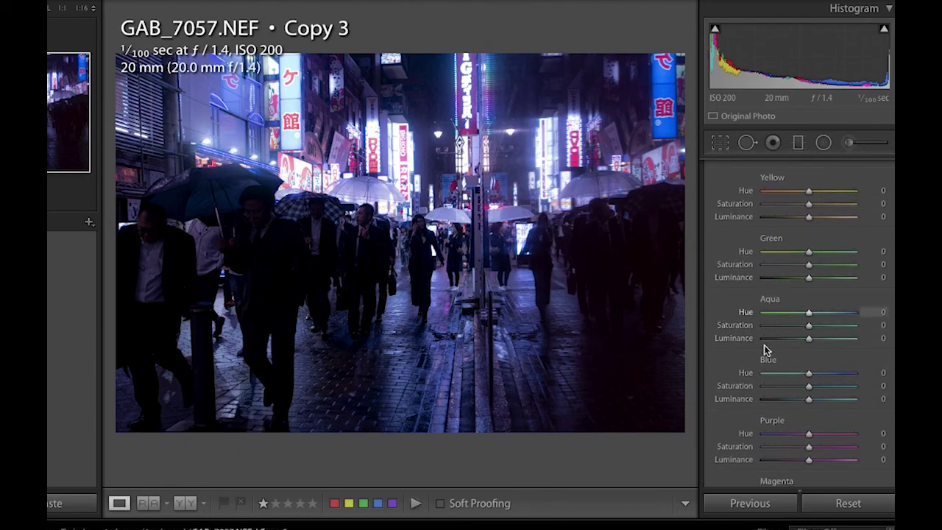
scroll(789, 400, down, 2)
scroll(777, 338, up, 2)
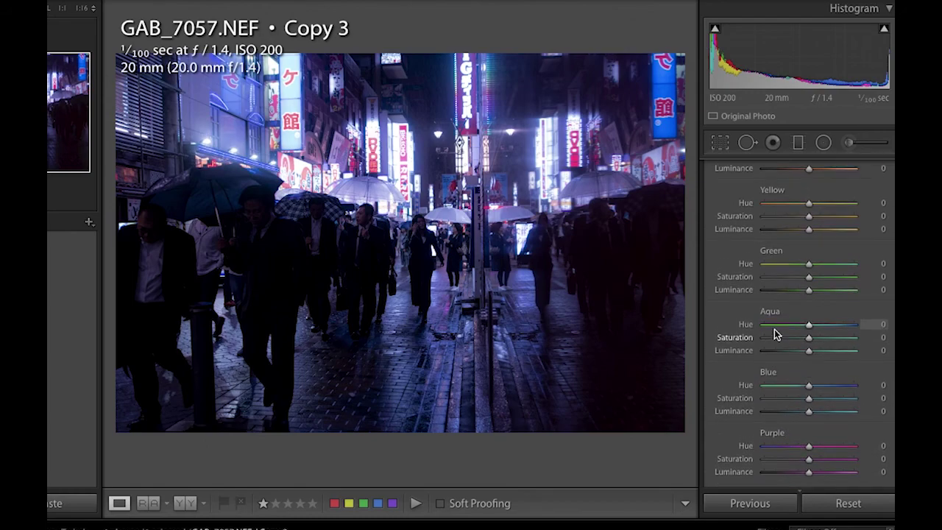
scroll(774, 331, down, 3)
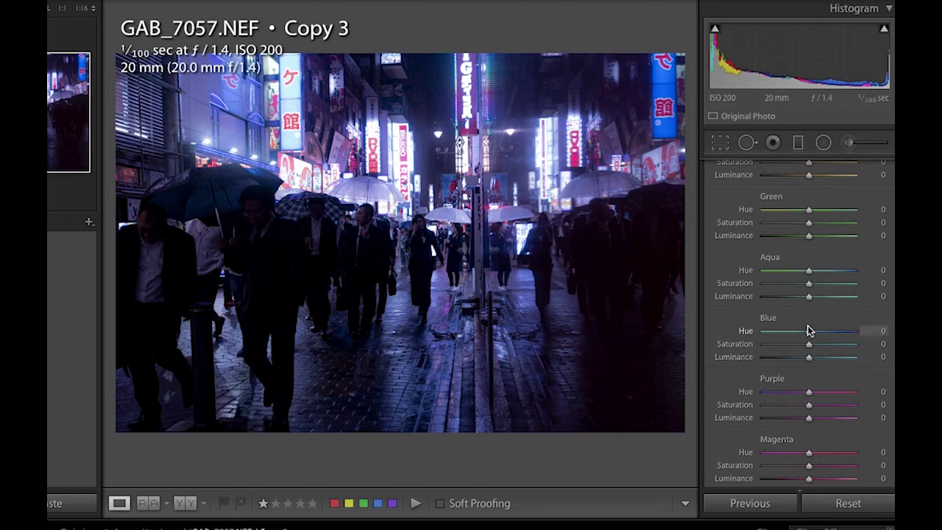
mouse_move(809, 330)
mouse_down()
mouse_move(854, 337)
mouse_move(742, 336)
mouse_move(813, 331)
mouse_move(871, 347)
mouse_move(760, 340)
mouse_move(847, 343)
mouse_move(820, 353)
mouse_move(843, 353)
mouse_move(835, 355)
mouse_up()
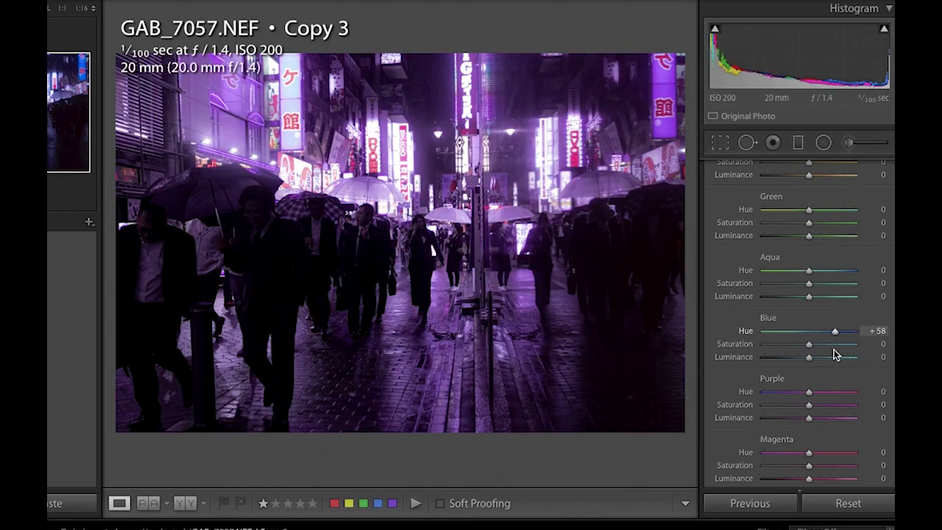
drag(834, 354, 812, 343)
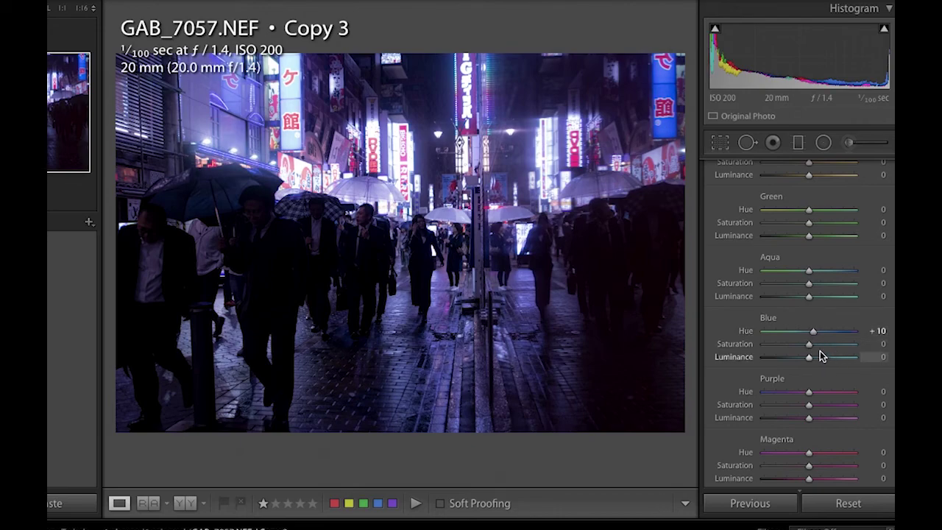
drag(808, 344, 812, 352)
Raise Blue luminance to +20 and set Aqua to hue +10, saturation +5, luminance +10.
drag(812, 359, 816, 361)
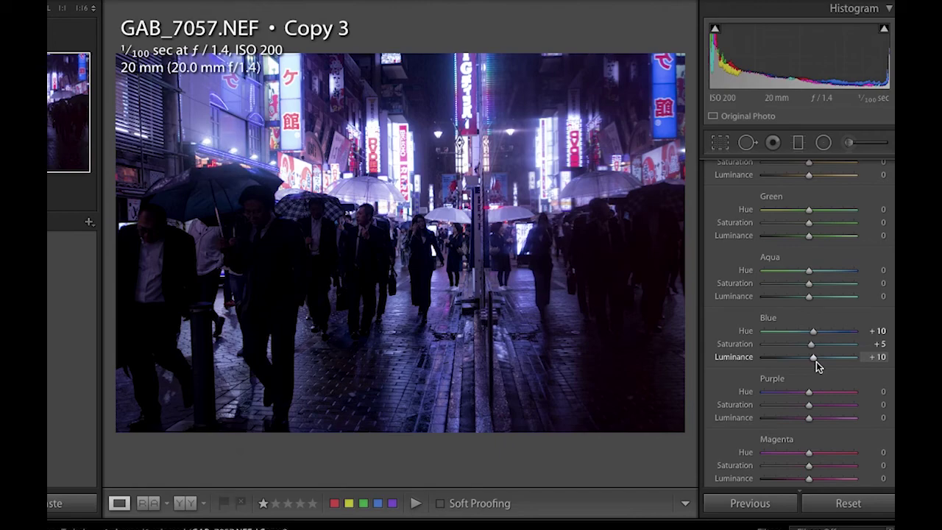
drag(816, 361, 800, 332)
drag(809, 270, 813, 297)
Try and reset Magenta saturation, then raise Magenta luminance to +11.
scroll(776, 317, up, 3)
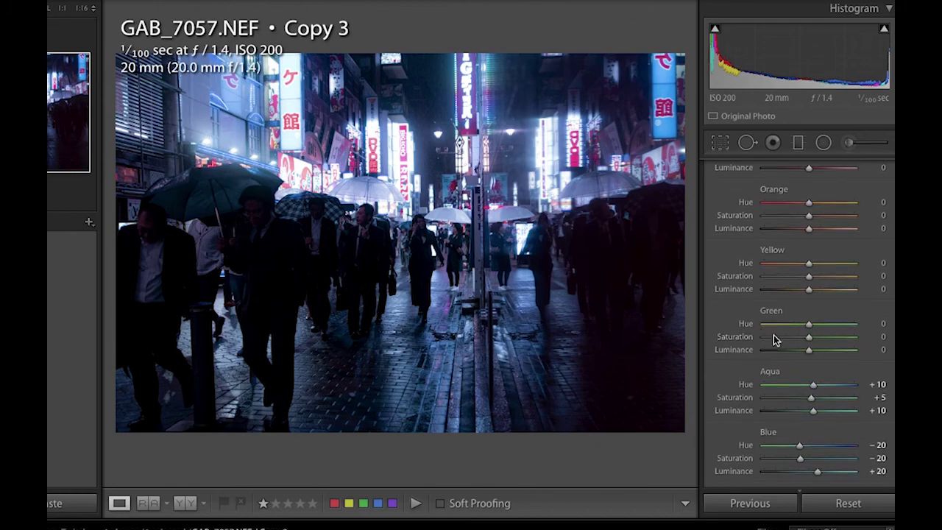
scroll(783, 287, down, 5)
drag(856, 368, 816, 368)
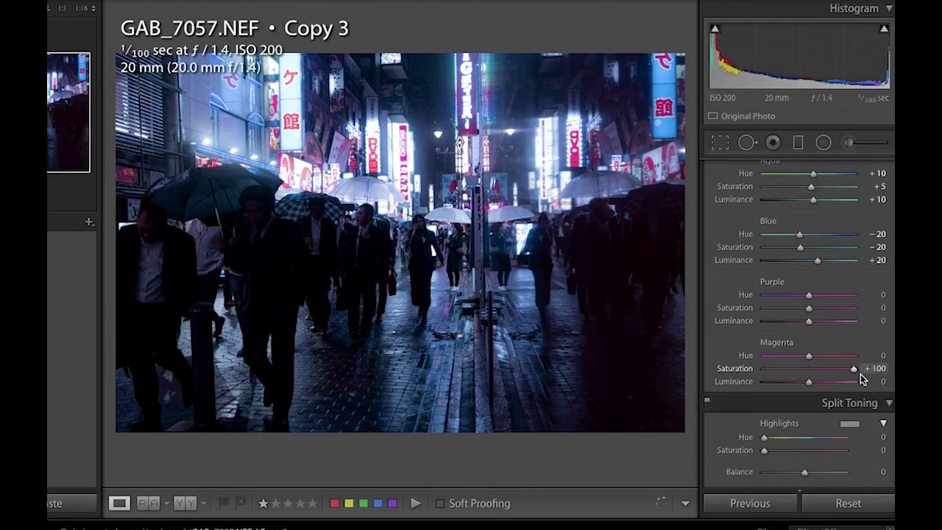
double_click(816, 369)
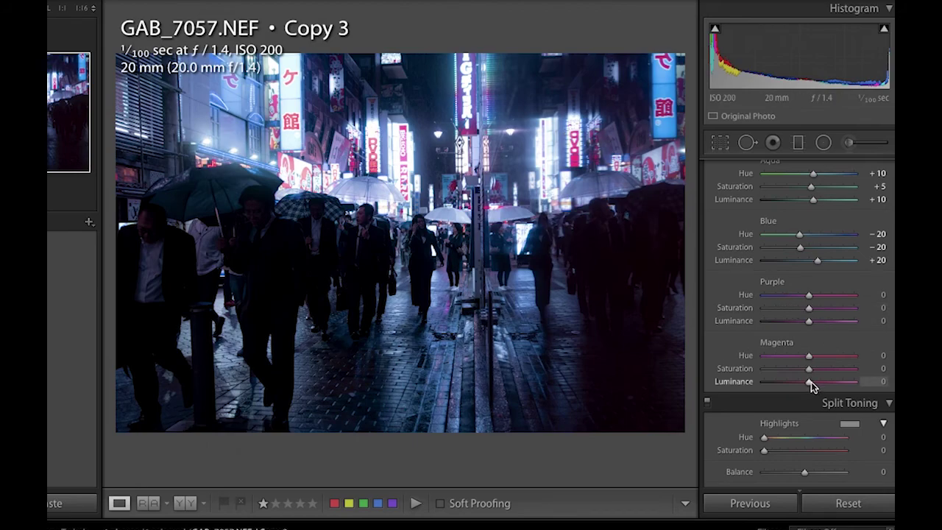
mouse_move(809, 381)
mouse_down()
mouse_move(862, 394)
mouse_move(788, 383)
mouse_move(816, 386)
mouse_up()
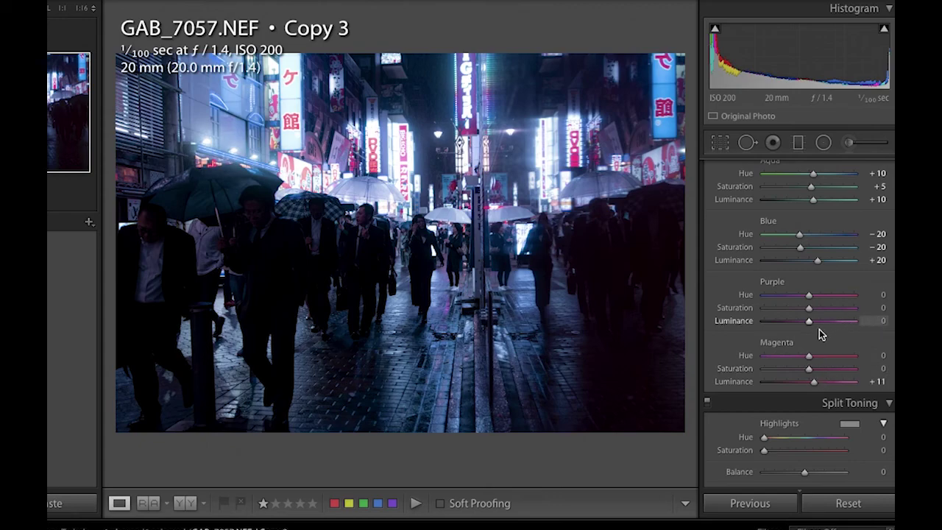
After testing a strong shift, set Purple hue to +4.
drag(809, 295, 753, 300)
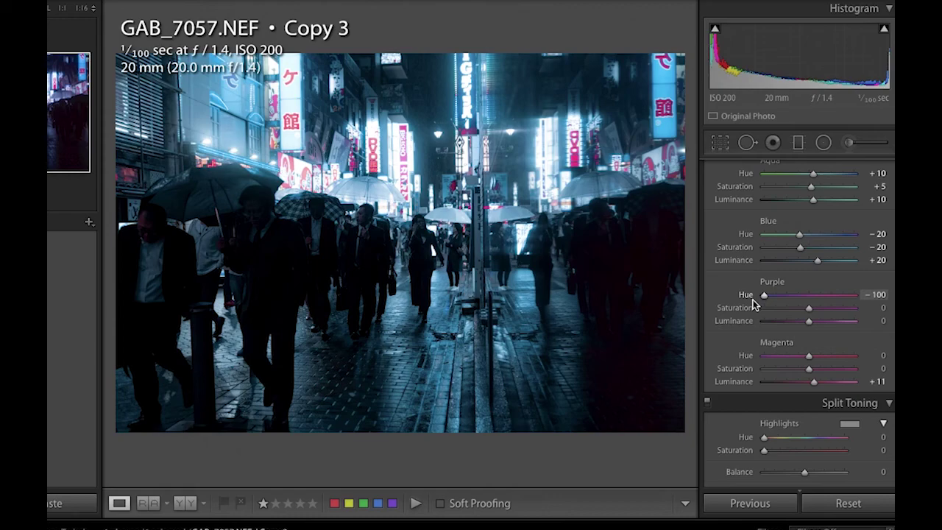
drag(752, 300, 809, 310)
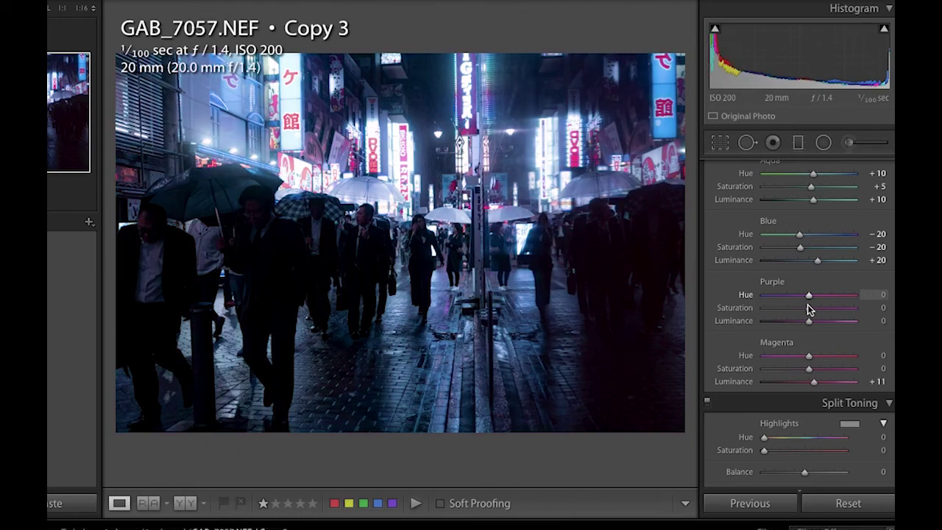
drag(808, 309, 811, 307)
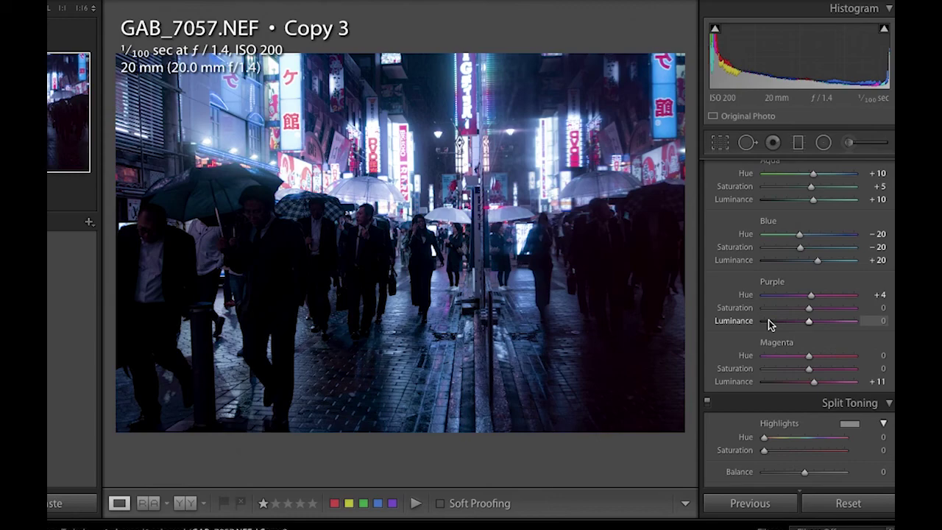
Tint the Split Toning highlights purple at hue 262, saturation 28.
scroll(769, 319, down, 5)
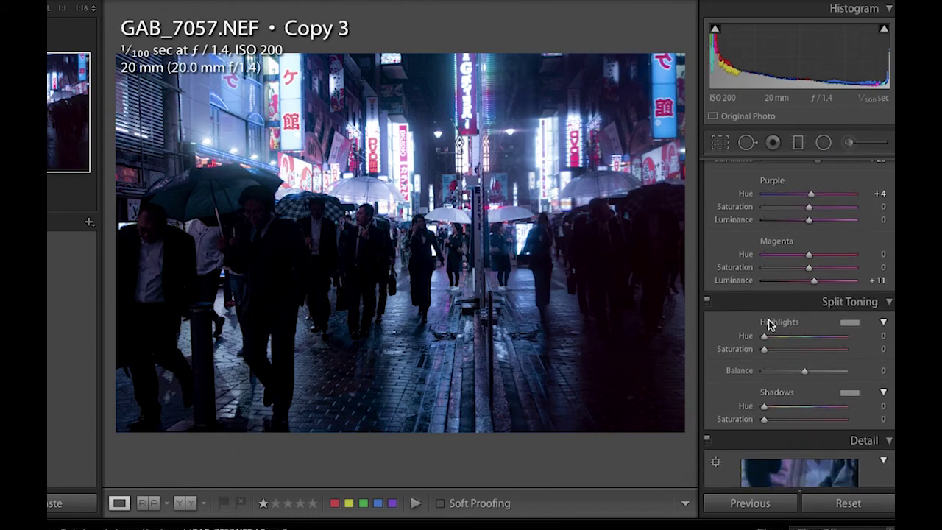
scroll(769, 319, down, 2)
scroll(768, 320, down, 1)
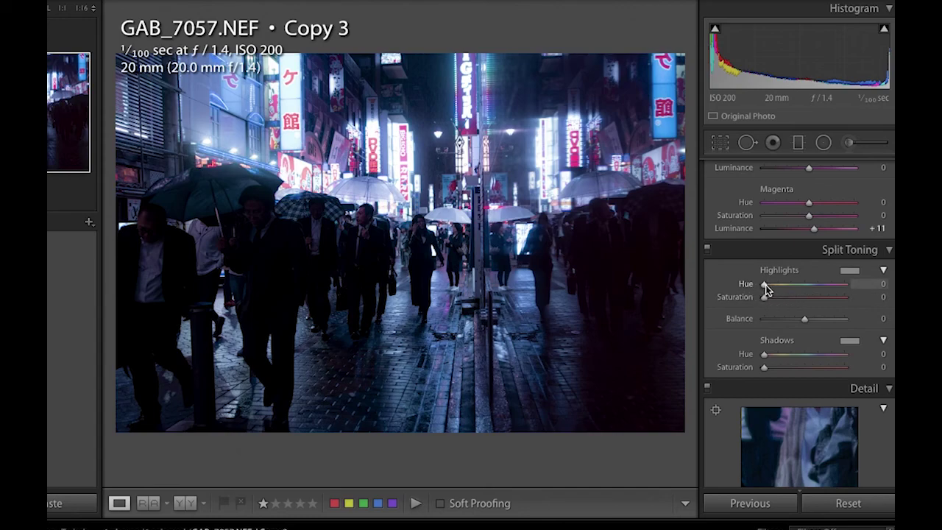
click(850, 270)
click(737, 292)
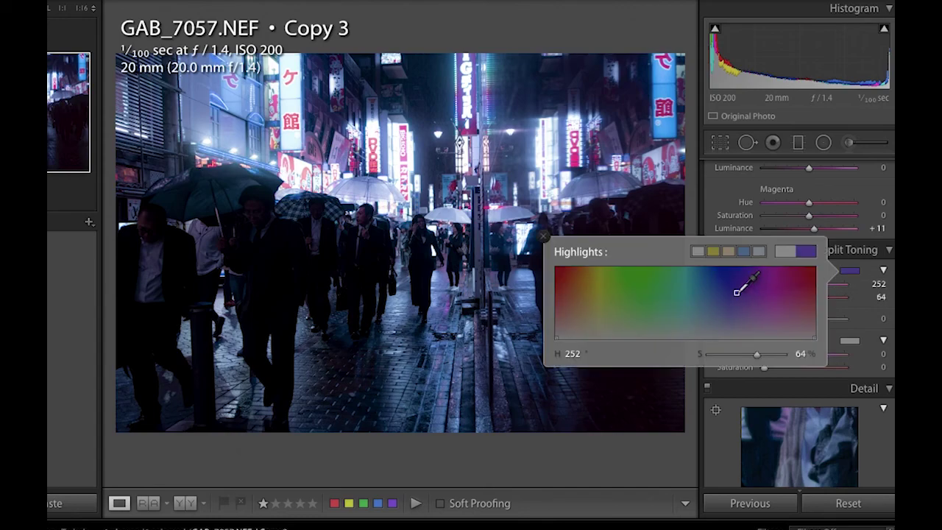
mouse_move(737, 292)
mouse_down()
mouse_move(719, 288)
mouse_move(747, 292)
mouse_up()
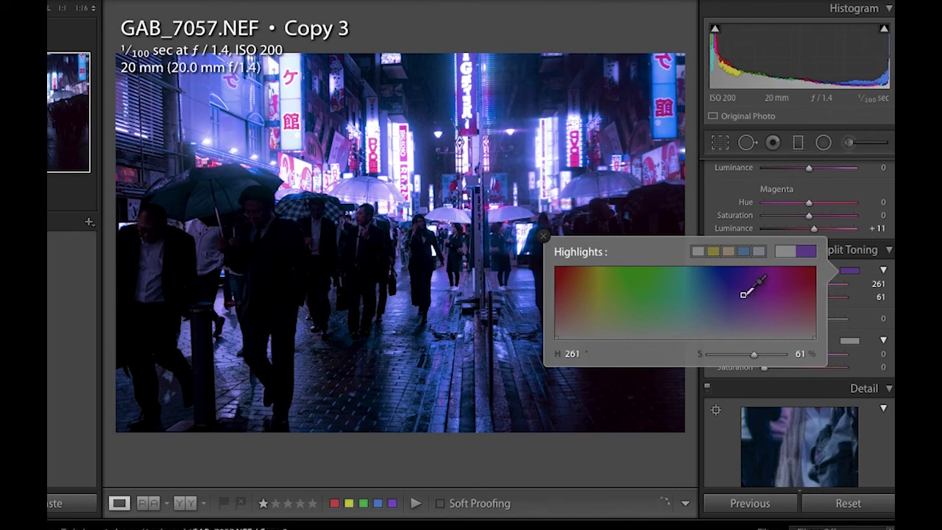
drag(747, 292, 745, 290)
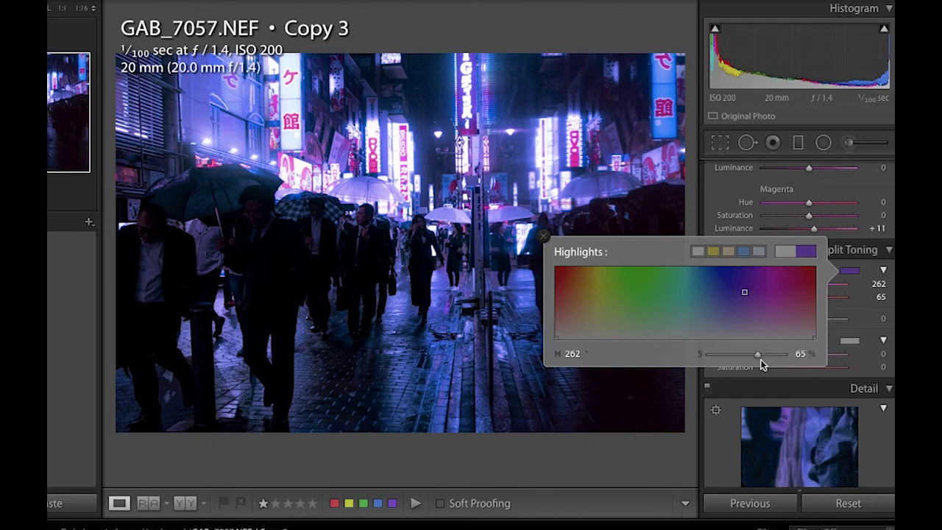
mouse_move(759, 358)
mouse_down()
mouse_move(715, 356)
mouse_move(748, 362)
mouse_move(719, 362)
mouse_move(730, 364)
mouse_up()
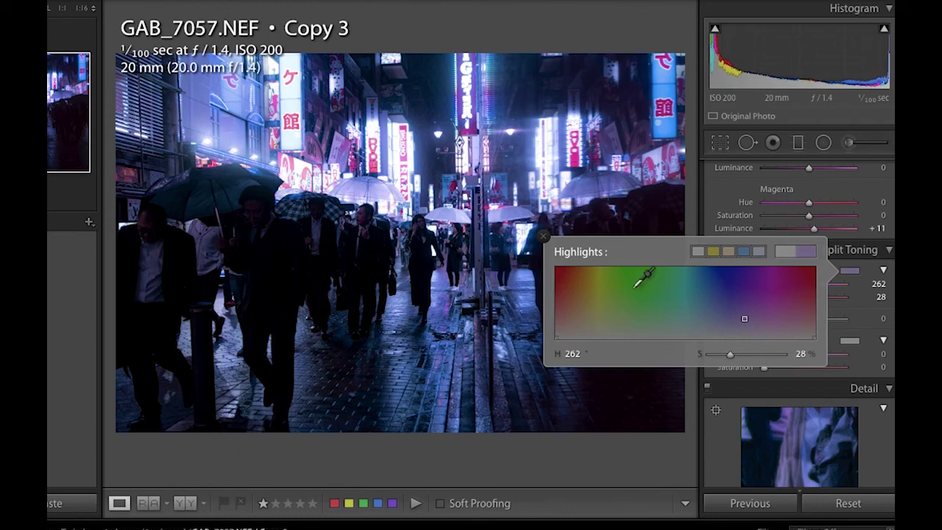
click(543, 237)
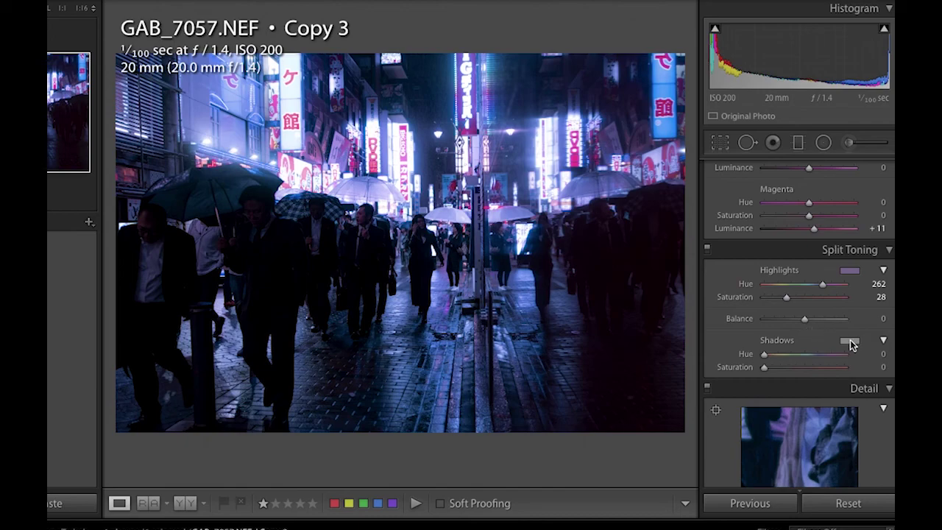
Tint the Split Toning shadows magenta at hue 297, saturation 6.
click(850, 343)
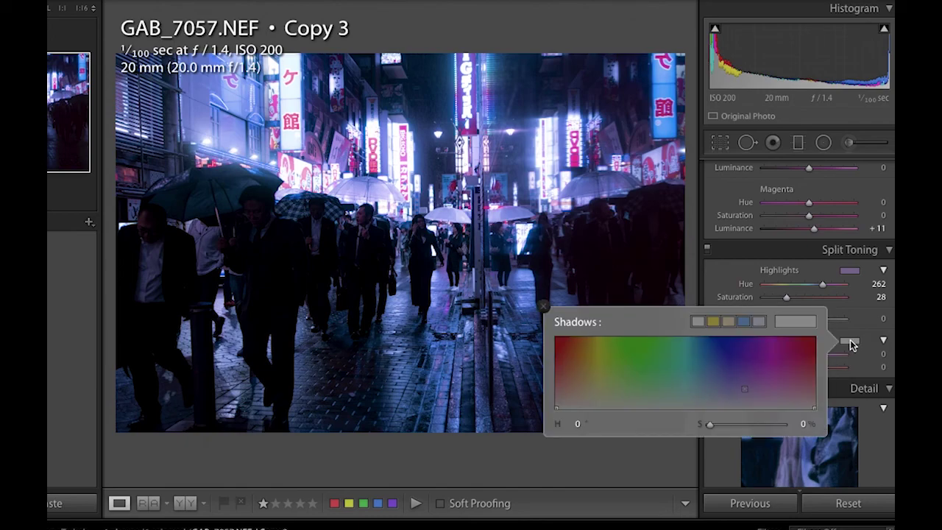
drag(764, 351, 769, 373)
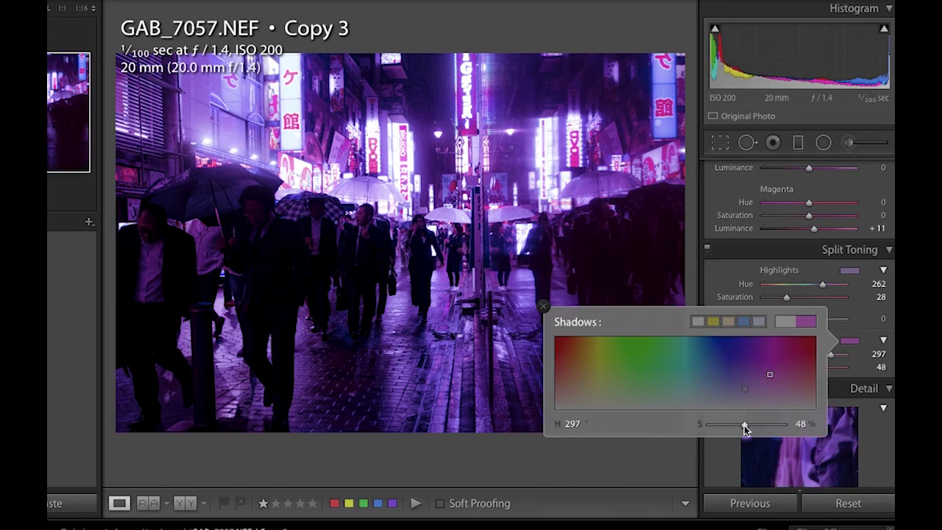
mouse_move(744, 430)
mouse_down()
mouse_move(689, 430)
mouse_move(768, 435)
mouse_move(707, 429)
mouse_move(725, 436)
mouse_move(716, 435)
mouse_up()
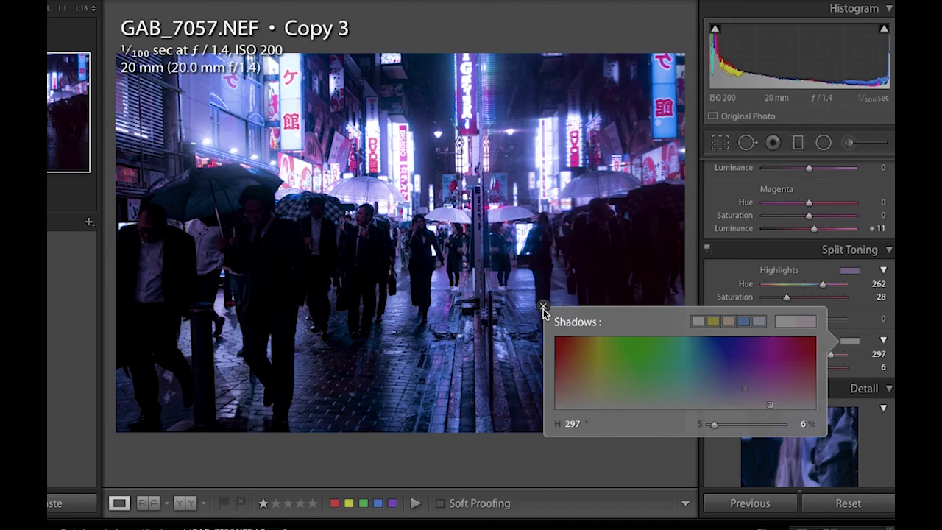
click(543, 307)
Toggle Split Toning off and back on to compare its effect.
click(707, 251)
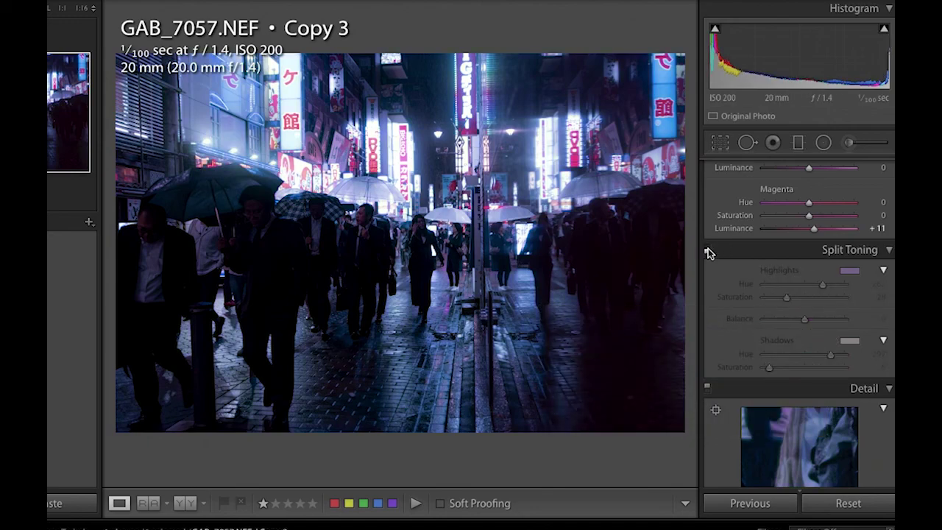
click(708, 251)
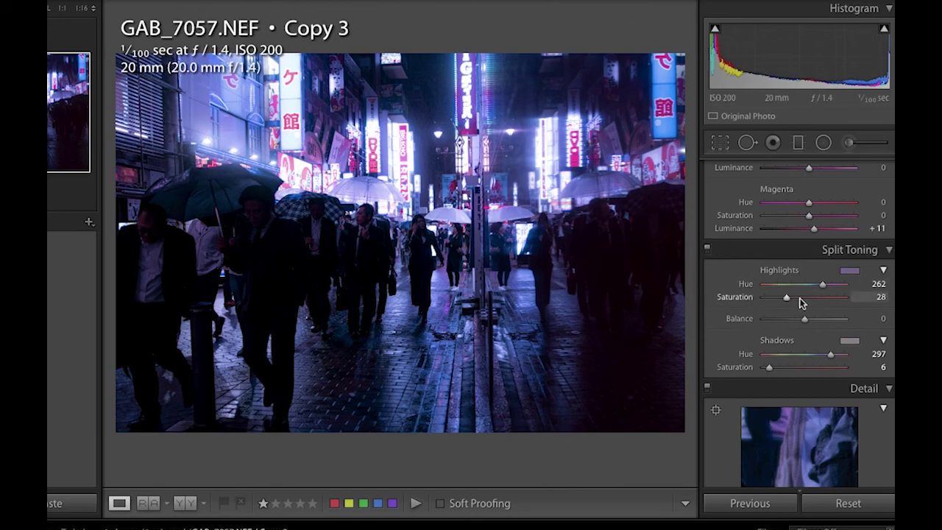
scroll(807, 298, down, 1)
Compare the edited photo against the Before version.
scroll(806, 298, up, 3)
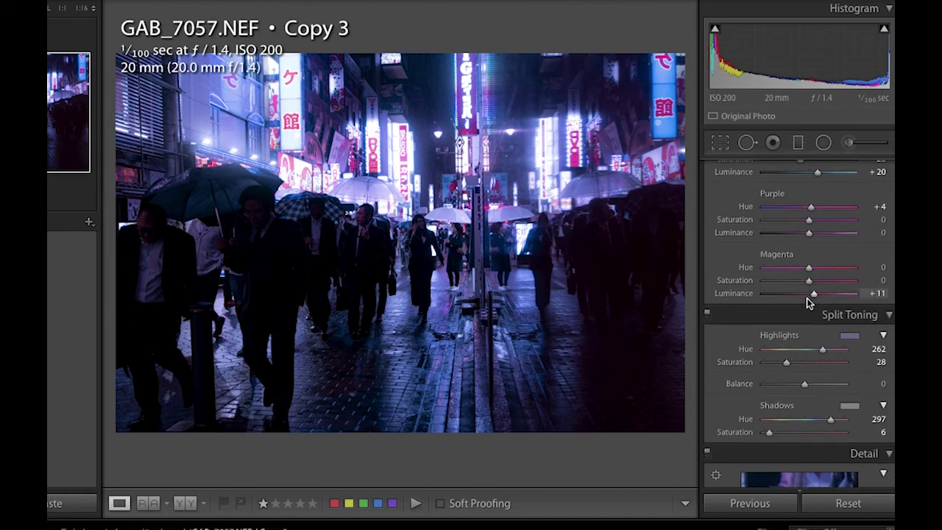
key(backslash)
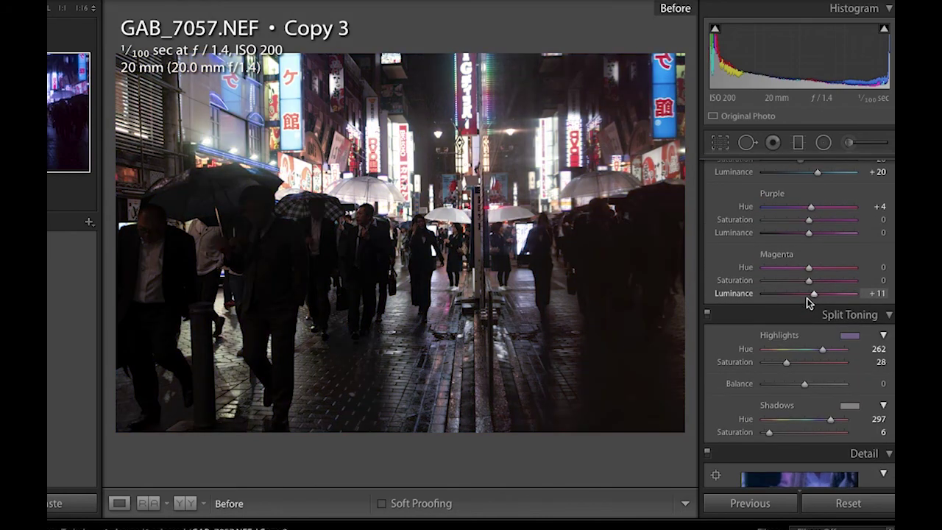
key(backslash)
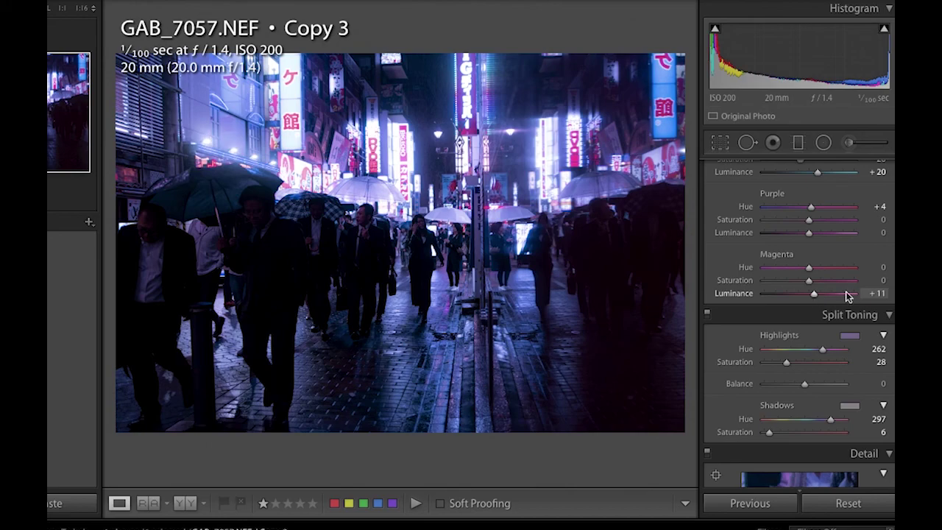
Set Post-Crop Vignetting Amount to −15 in the Effects panel.
scroll(830, 311, down, 2)
scroll(830, 311, down, 2)
scroll(830, 312, down, 3)
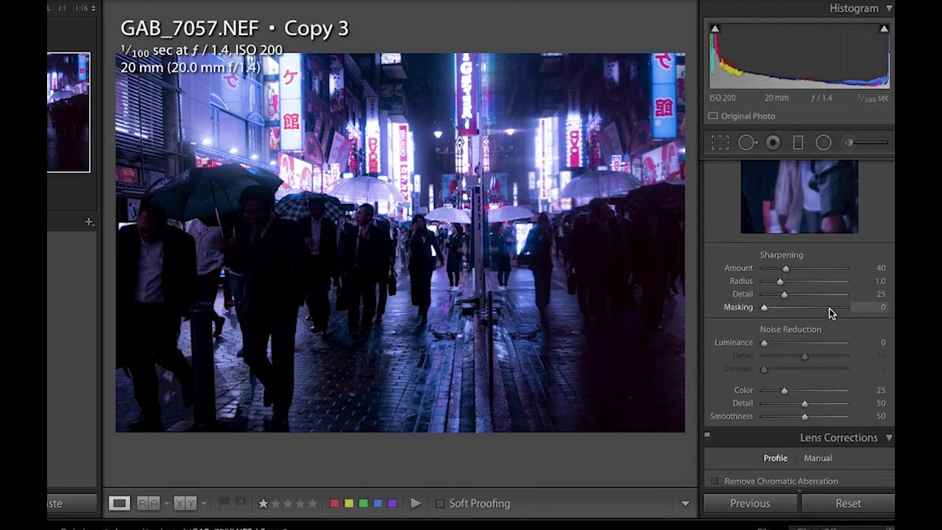
scroll(830, 311, down, 2)
scroll(830, 311, up, 2)
scroll(830, 311, up, 1)
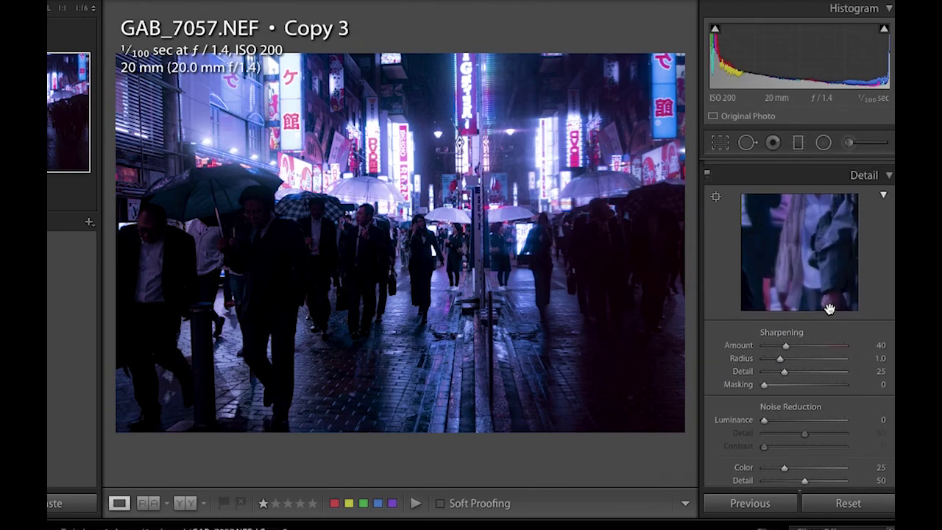
scroll(735, 321, down, 5)
scroll(735, 322, down, 3)
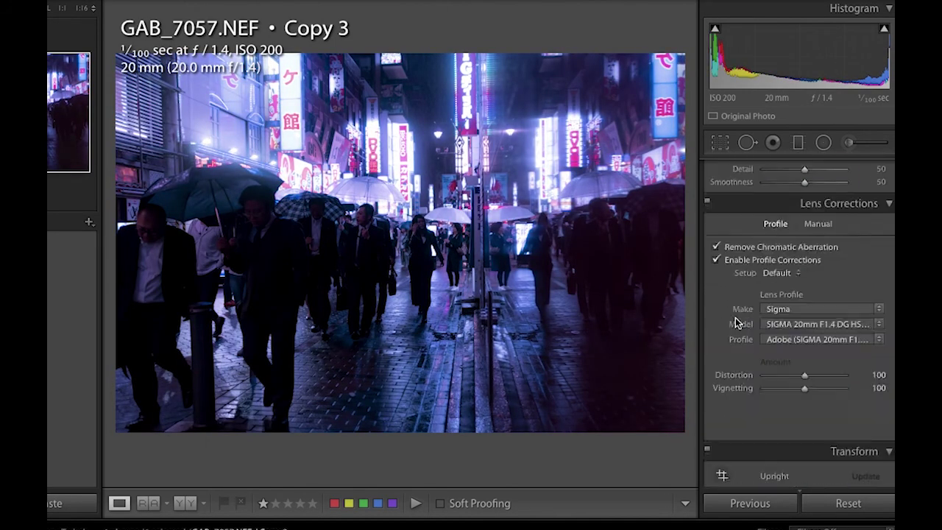
scroll(736, 317, down, 3)
mouse_move(805, 363)
mouse_down()
mouse_move(750, 366)
mouse_move(794, 381)
mouse_up()
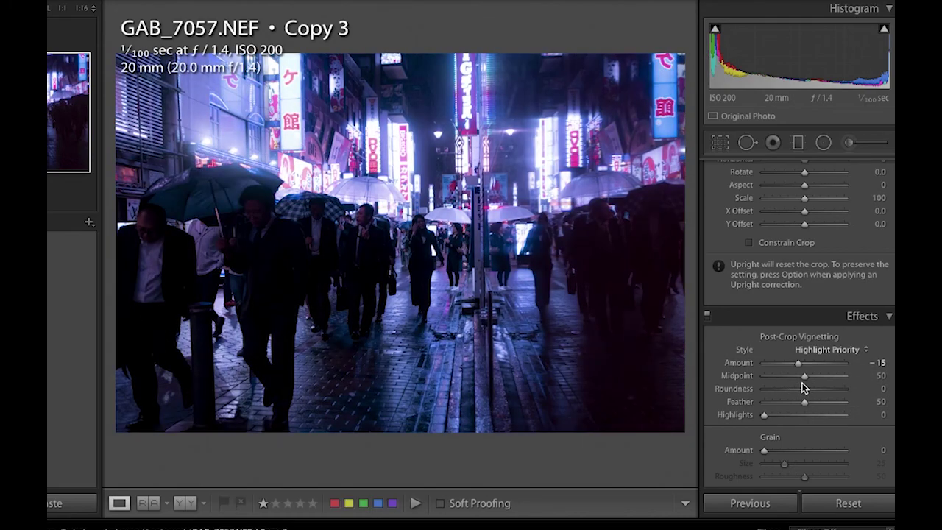
scroll(803, 388, down, 5)
scroll(803, 388, down, 3)
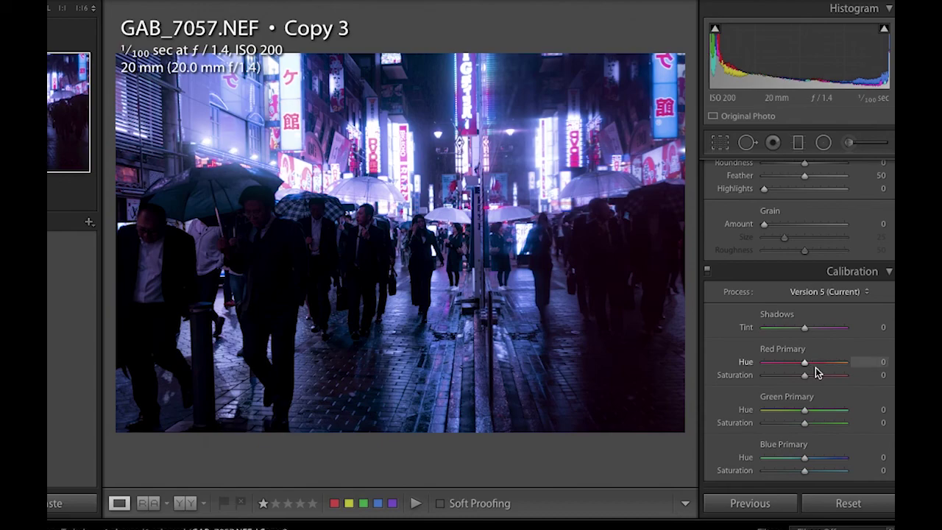
Set Red Primary hue +6, saturation +32; Green hue +3, saturation −6; Blue hue −17.
drag(807, 366, 844, 363)
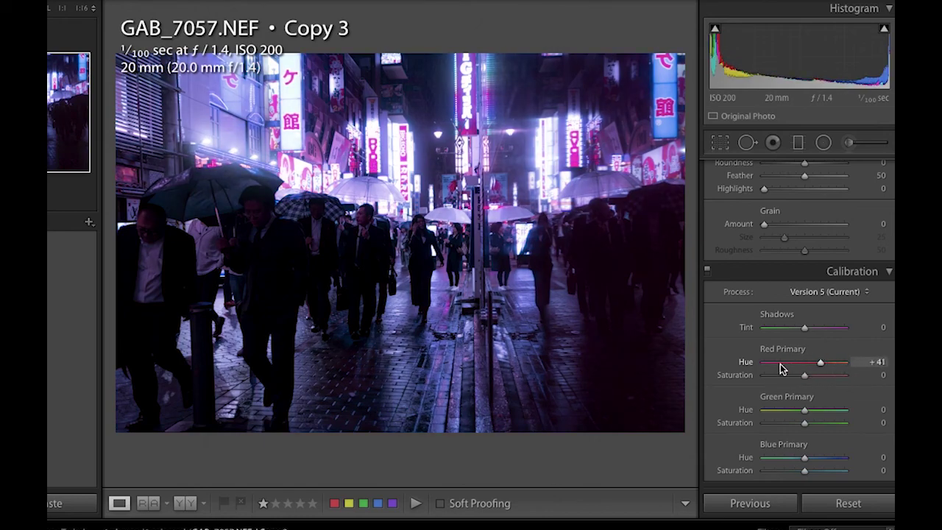
mouse_move(844, 363)
mouse_down()
mouse_move(761, 363)
mouse_move(807, 369)
mouse_move(817, 382)
mouse_up()
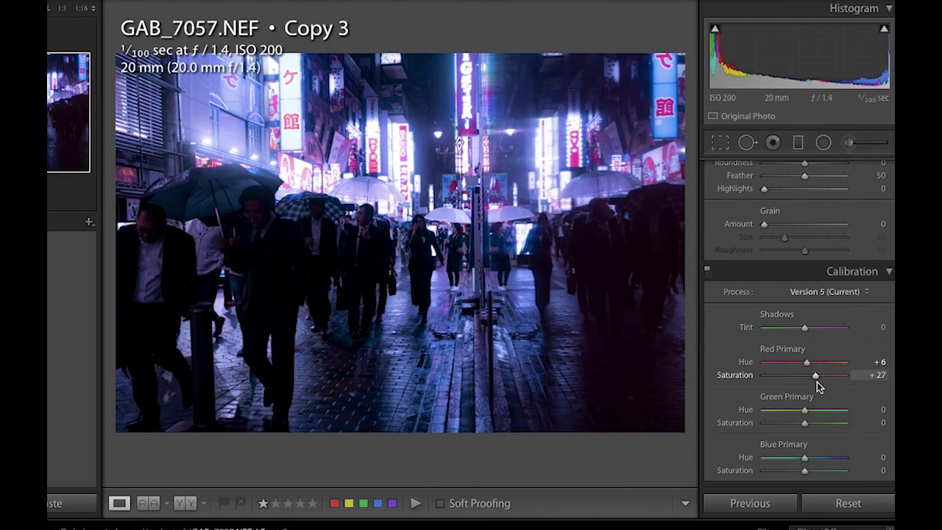
click(819, 382)
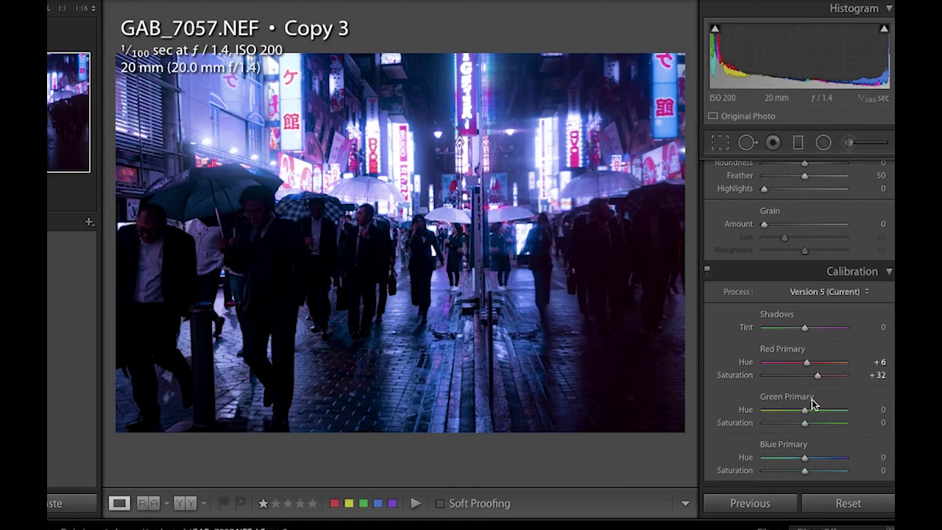
drag(805, 414, 808, 413)
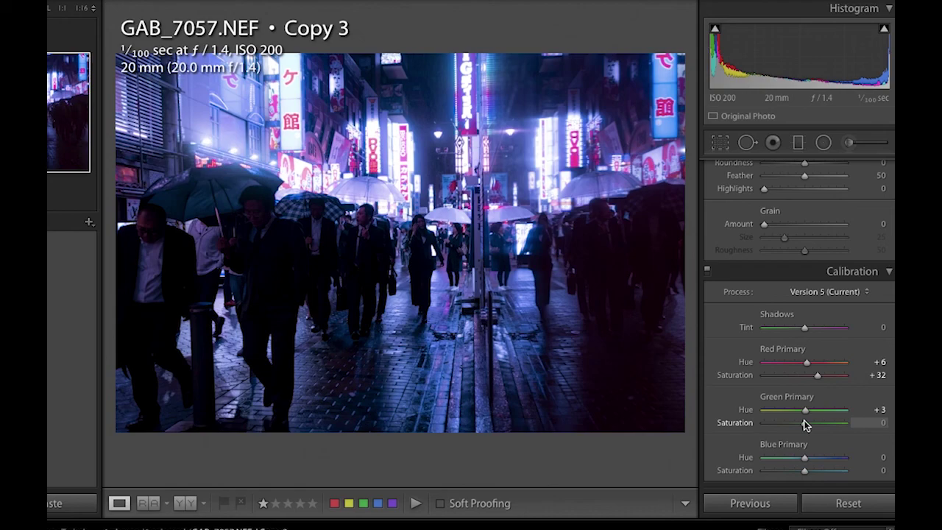
mouse_move(805, 424)
mouse_down()
mouse_move(764, 421)
mouse_move(814, 420)
mouse_move(802, 424)
mouse_up()
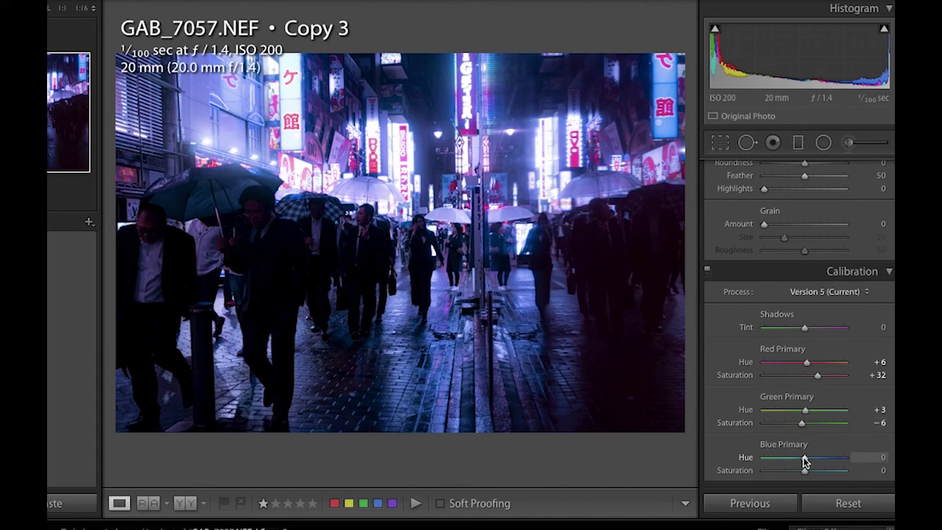
mouse_move(805, 461)
mouse_down()
mouse_move(740, 452)
mouse_move(831, 465)
mouse_move(799, 468)
mouse_up()
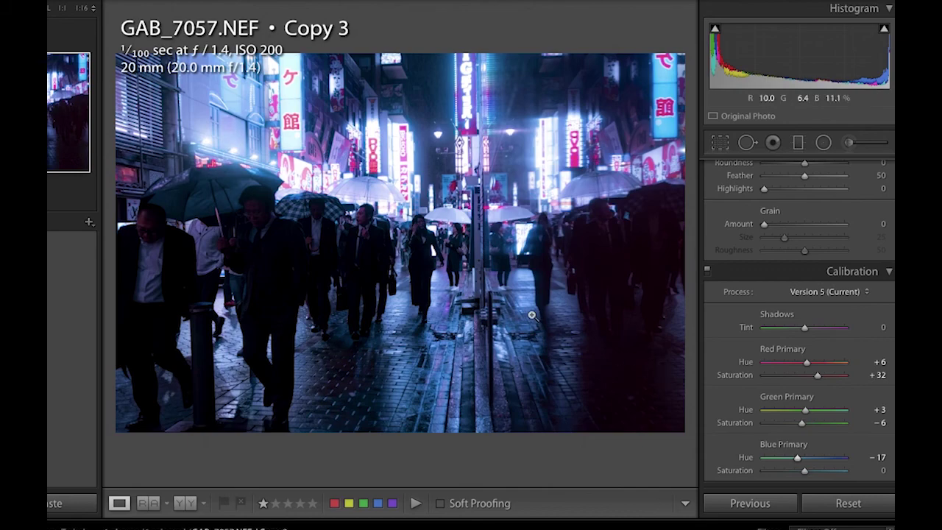
Compare Before/After, then inspect the man under the umbrella at 1:1.
key(backslash)
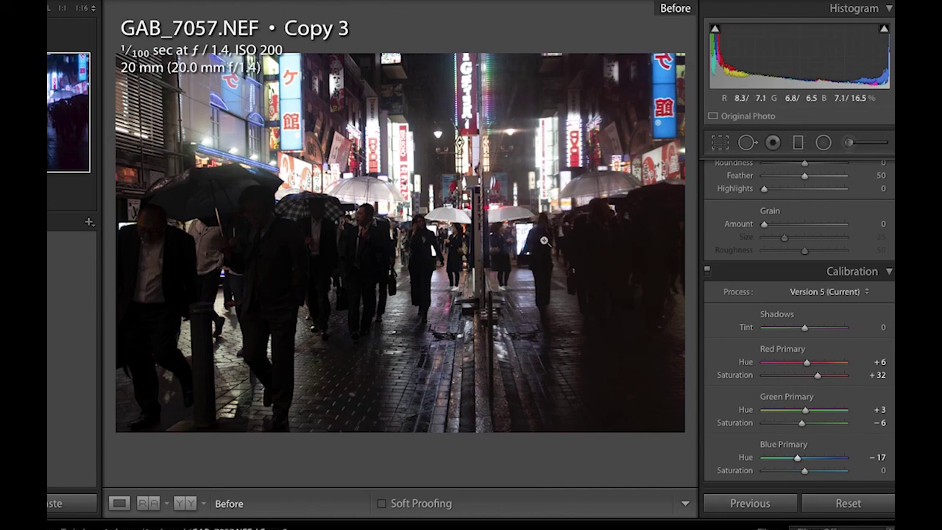
key(backslash)
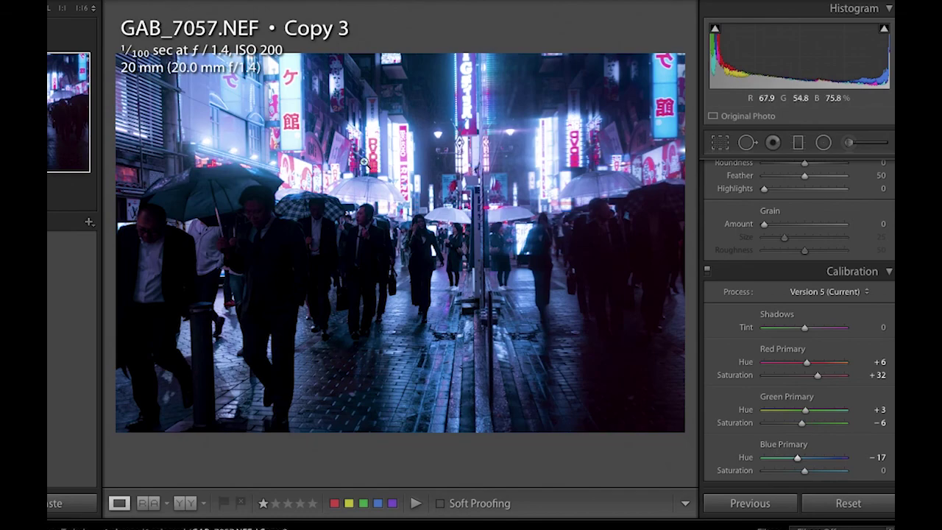
click(150, 223)
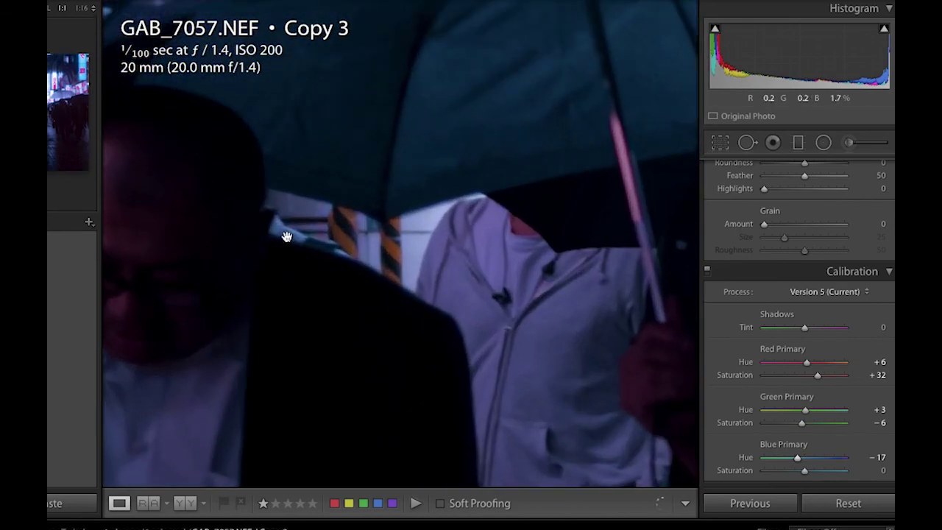
drag(288, 236, 226, 216)
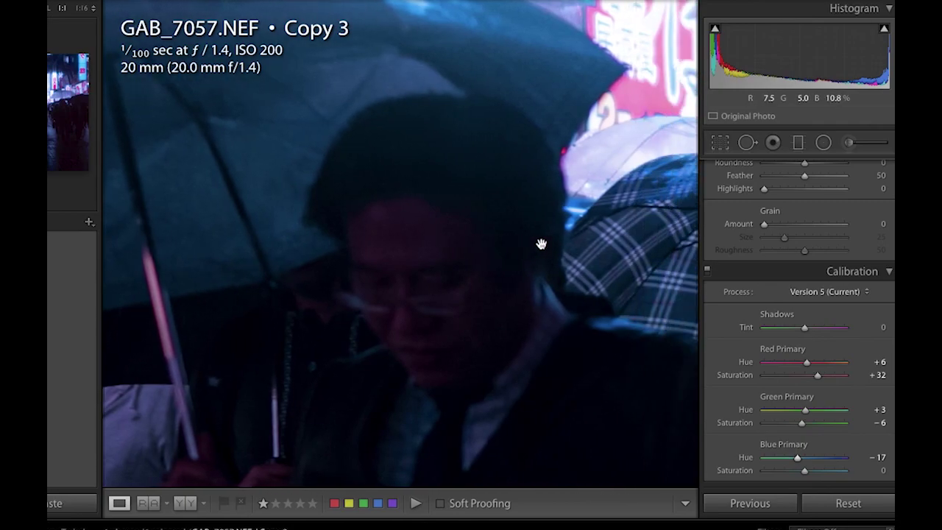
drag(541, 243, 488, 242)
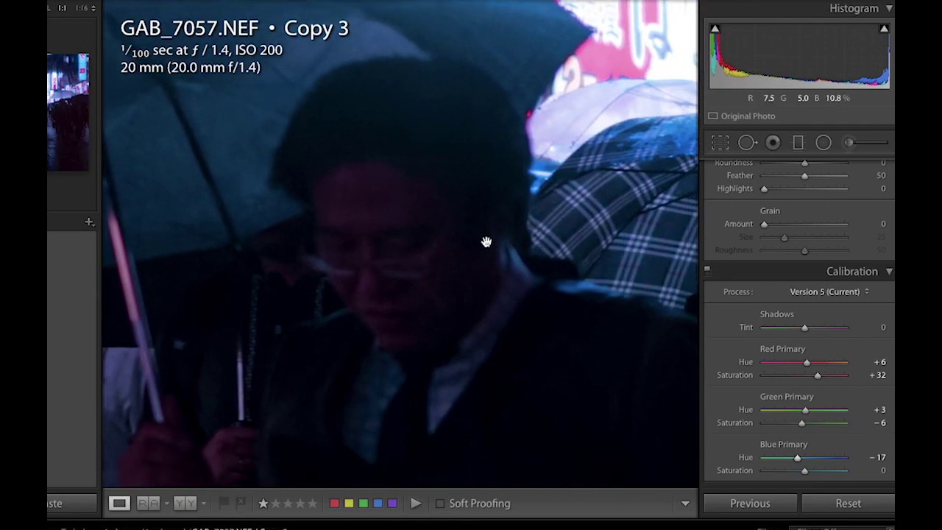
Zoom back to Fit and return to the Library grid, selecting the second copy.
click(393, 218)
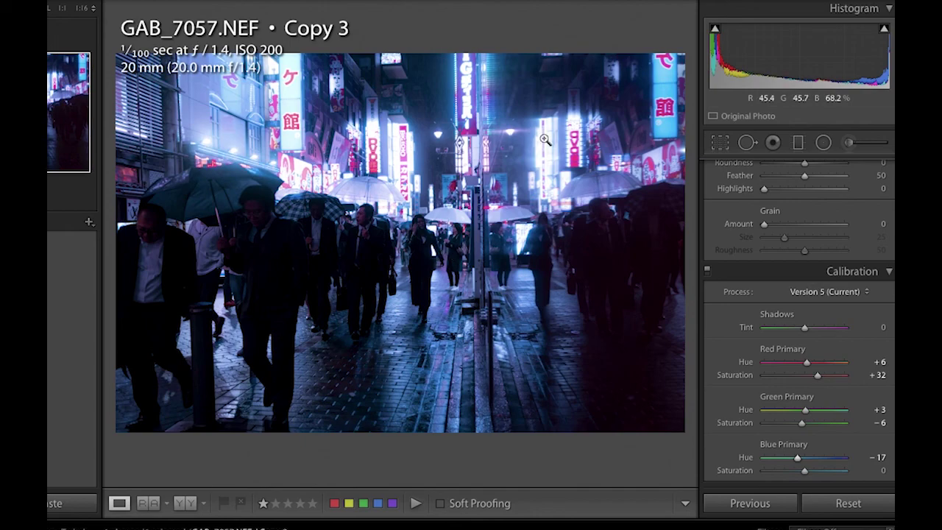
key(g)
key(Right)
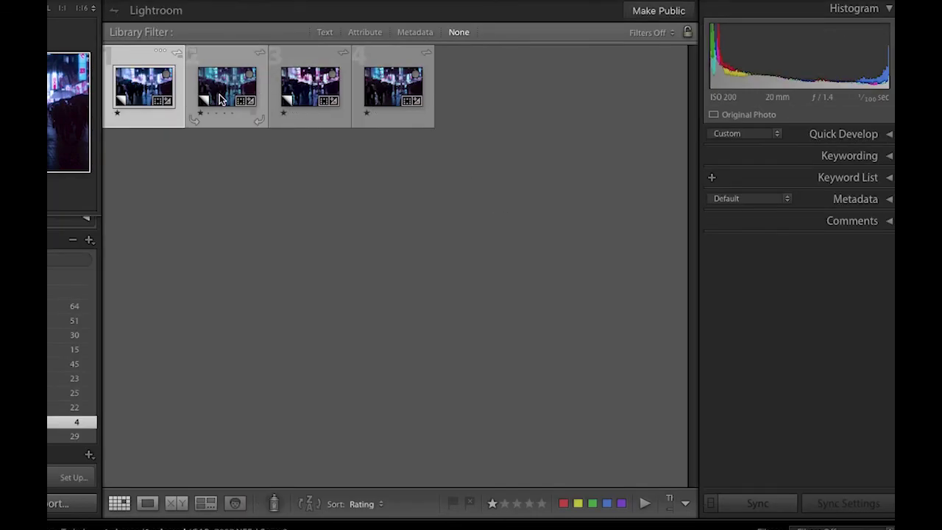
Open Copy 2 in Loupe and Develop, showing its Split Toning settings.
click(145, 503)
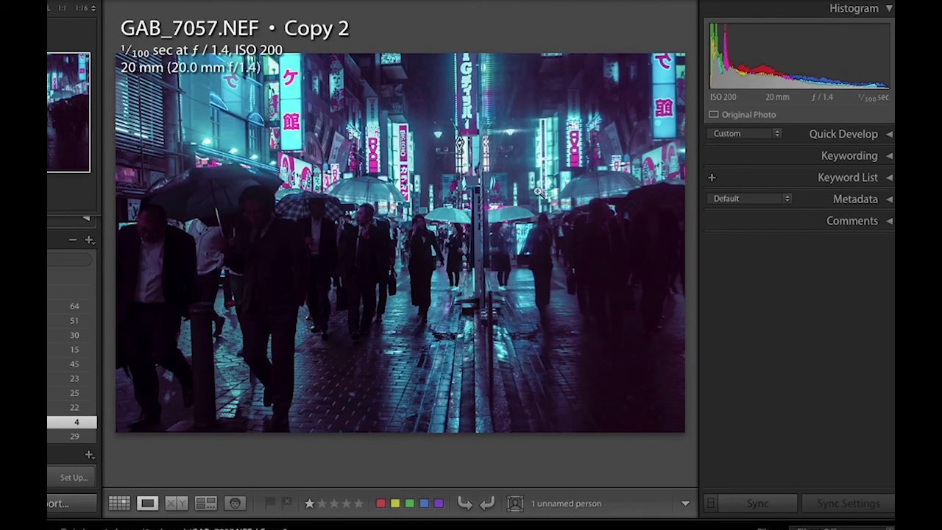
key(d)
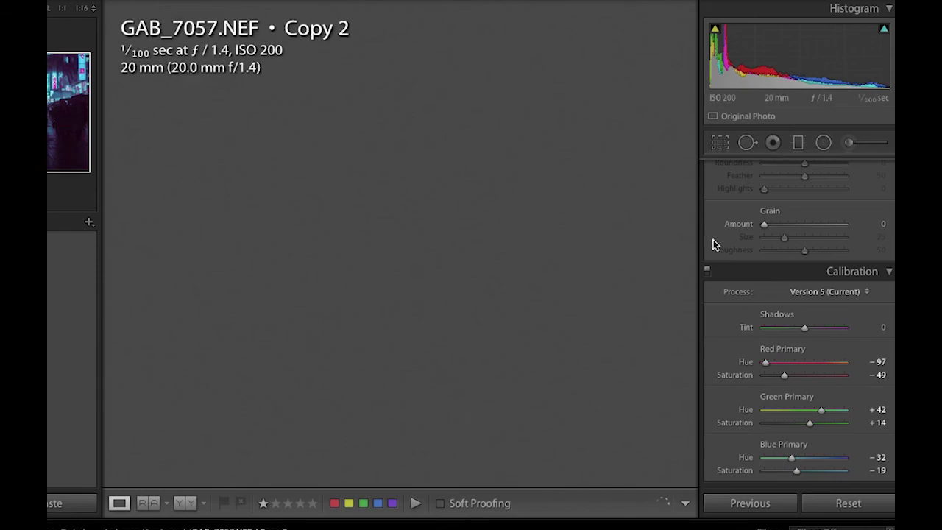
scroll(827, 333, up, 2)
scroll(827, 337, up, 2)
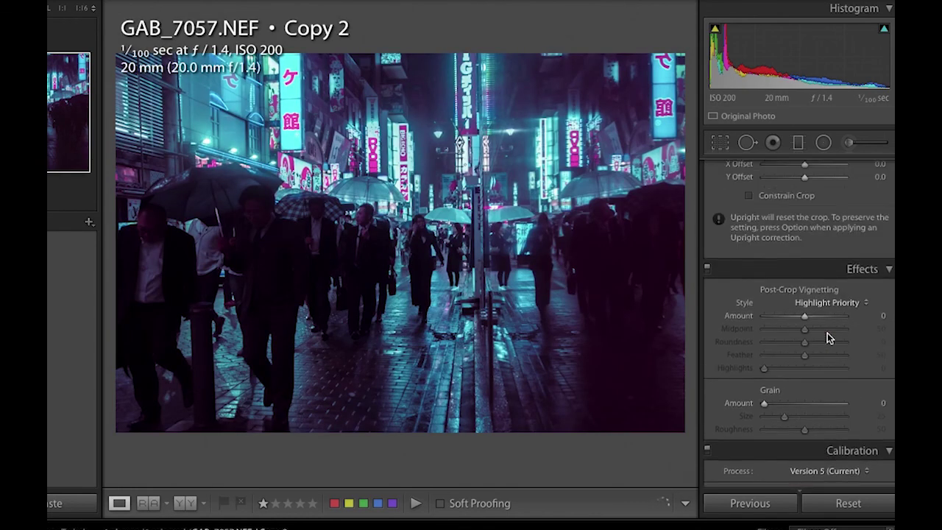
scroll(827, 337, up, 2)
scroll(827, 337, up, 2)
scroll(828, 337, up, 2)
scroll(827, 337, up, 3)
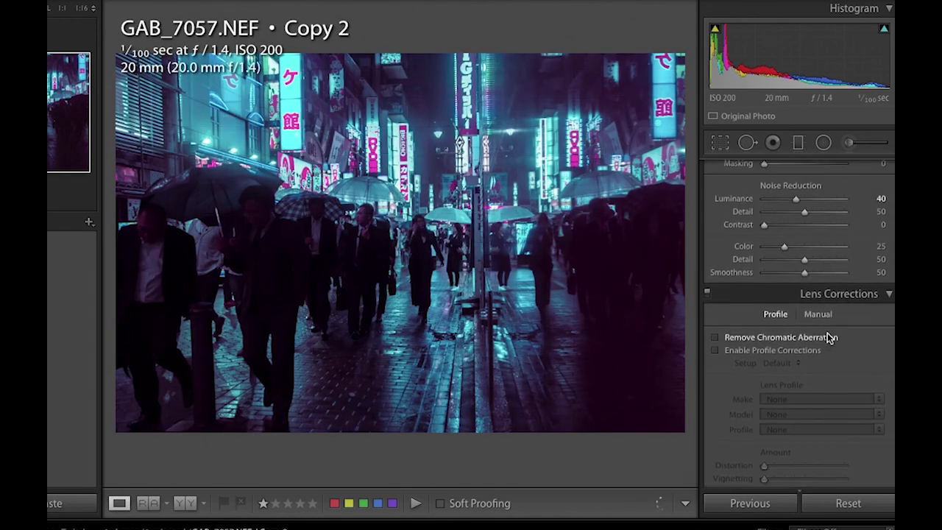
scroll(827, 337, up, 1)
scroll(827, 337, down, 5)
scroll(827, 333, up, 3)
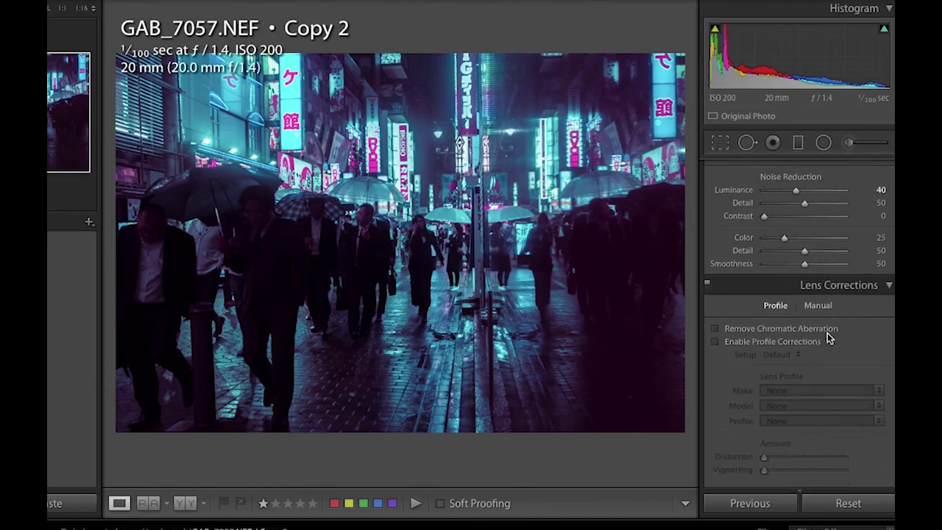
scroll(827, 333, down, 2)
scroll(827, 333, up, 3)
scroll(827, 333, up, 3)
scroll(827, 333, up, 3)
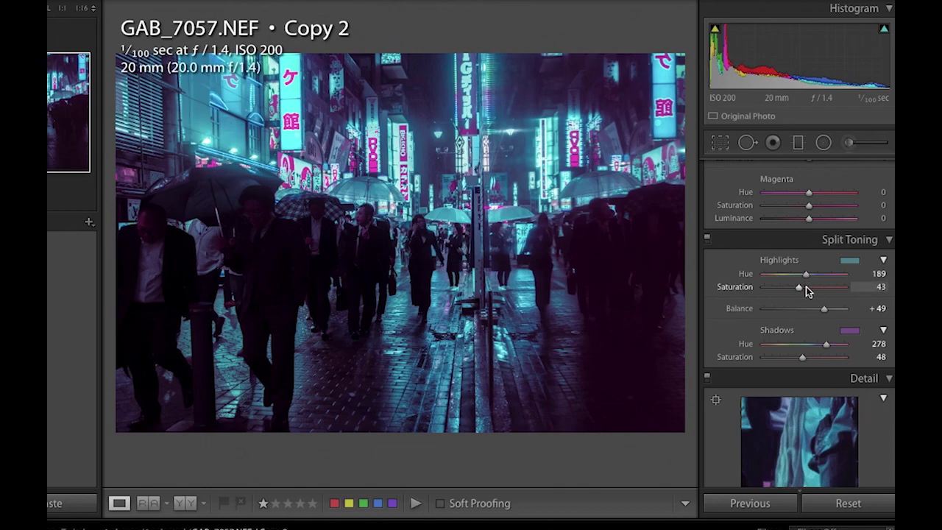
Ease off the cyan highlight split-tone, set Red Primary Hue to -100, and undo the Blue Hue change.
mouse_move(800, 287)
mouse_down()
mouse_move(734, 290)
mouse_move(801, 291)
mouse_up()
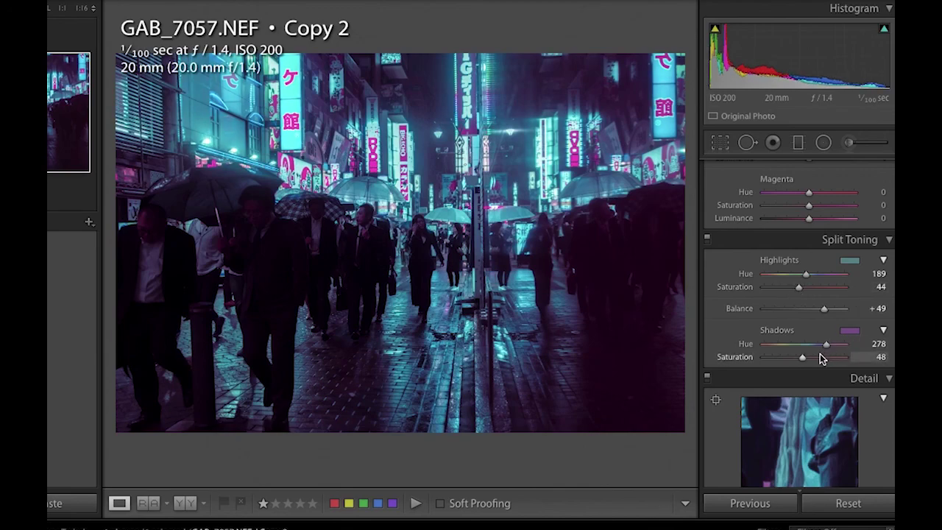
scroll(726, 305, down, 5)
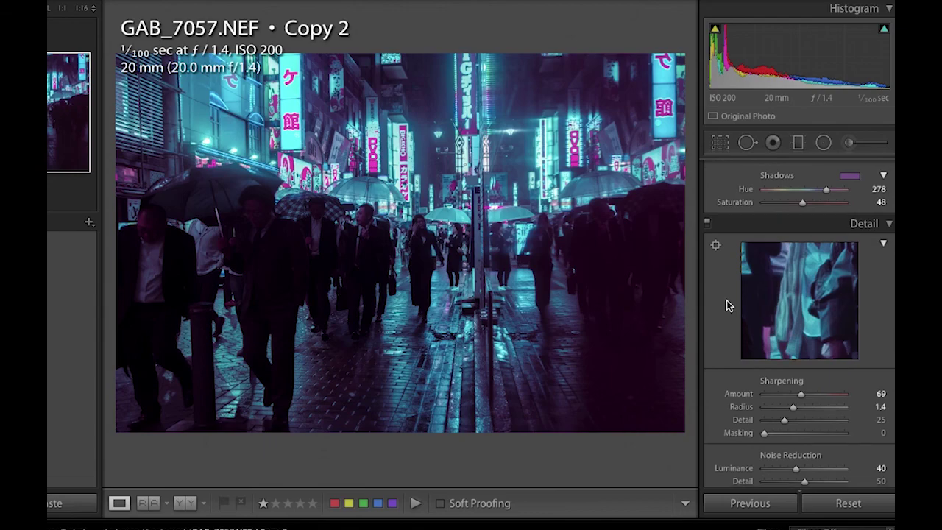
scroll(726, 305, down, 4)
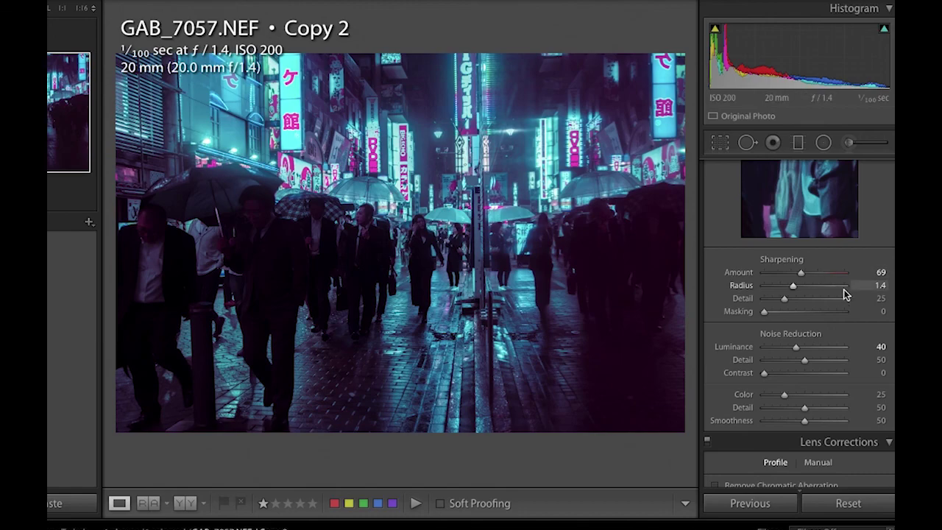
scroll(844, 294, down, 2)
scroll(845, 293, down, 4)
scroll(844, 294, down, 1)
scroll(844, 294, down, 4)
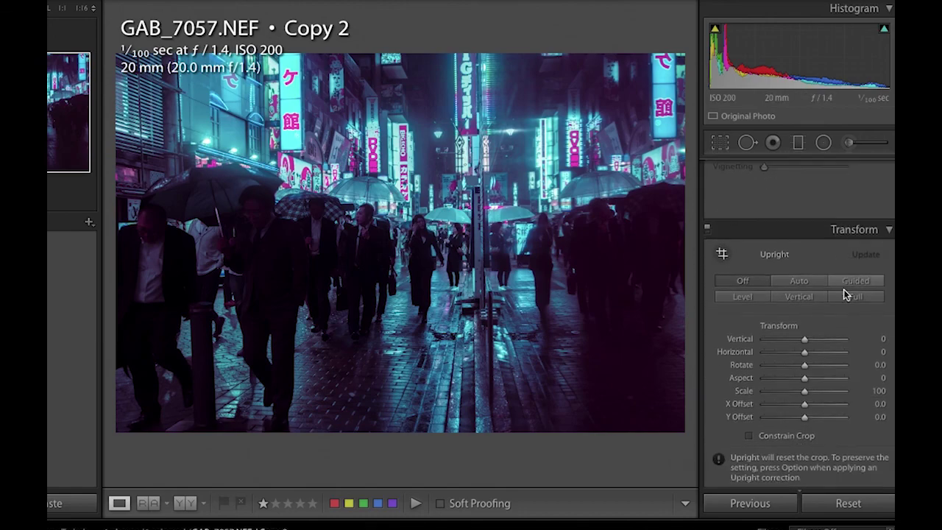
scroll(844, 293, down, 3)
scroll(844, 293, down, 3)
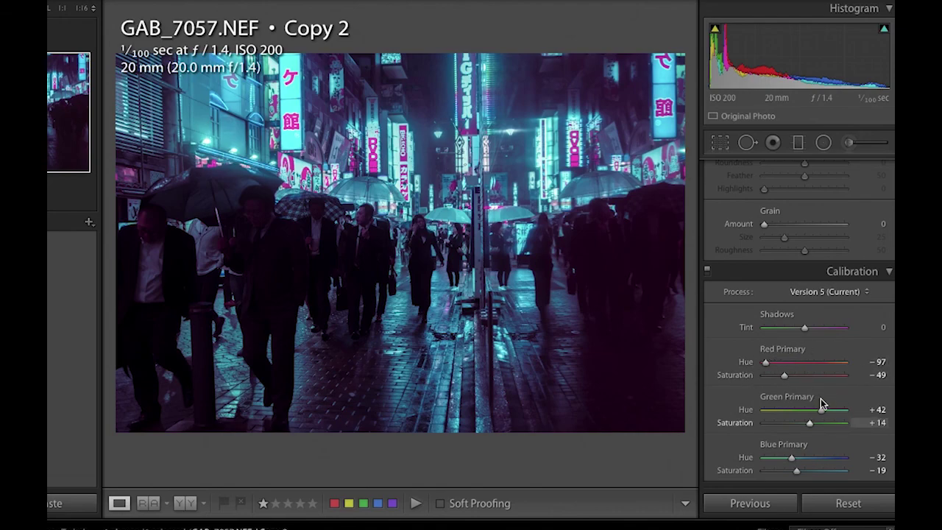
drag(768, 362, 780, 364)
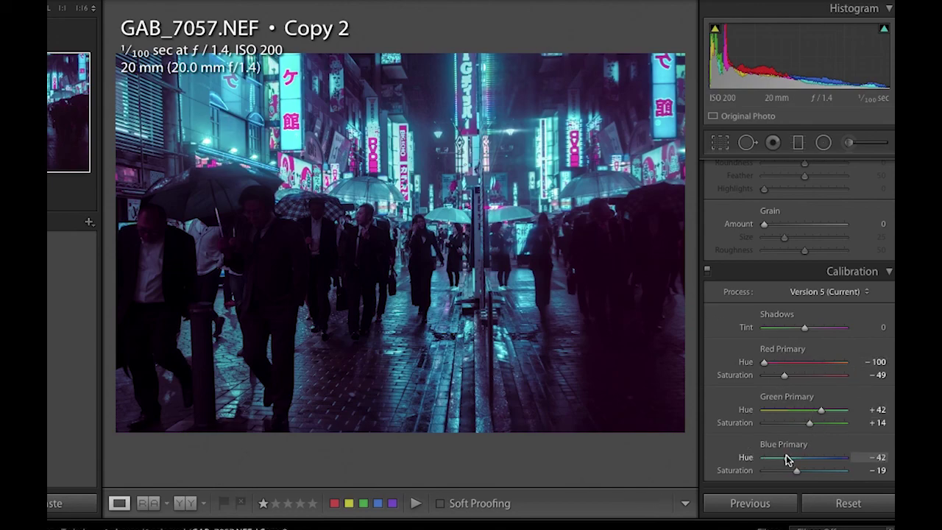
key(ctrl+z)
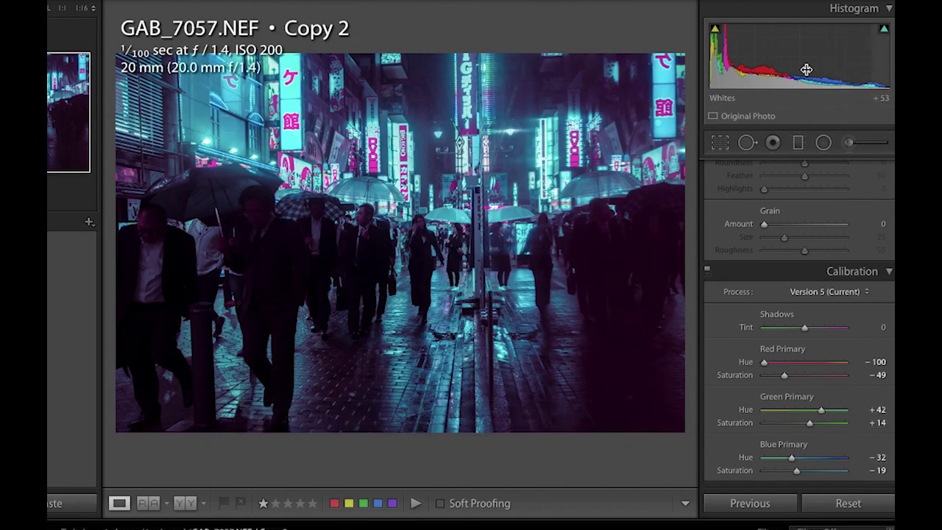
Go back to the Library grid, select Copy 1, and open it in Develop.
key(e)
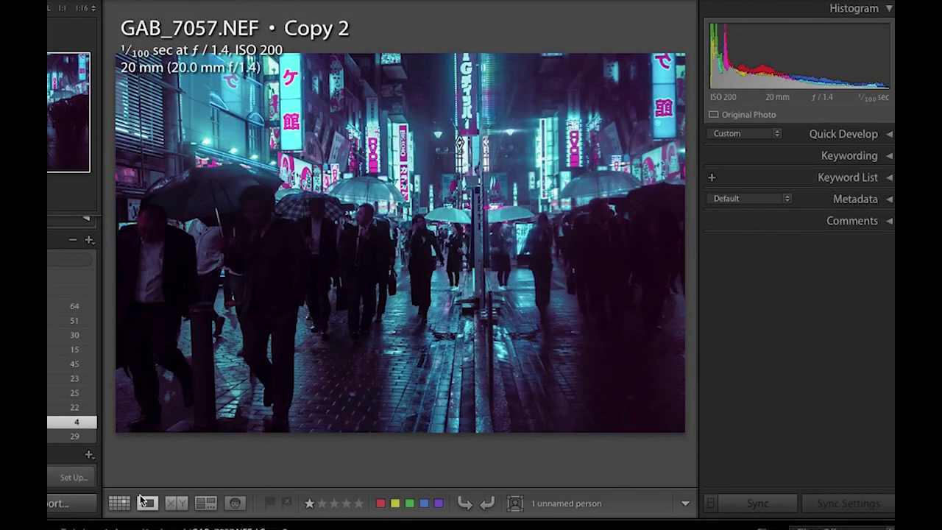
click(119, 503)
click(309, 99)
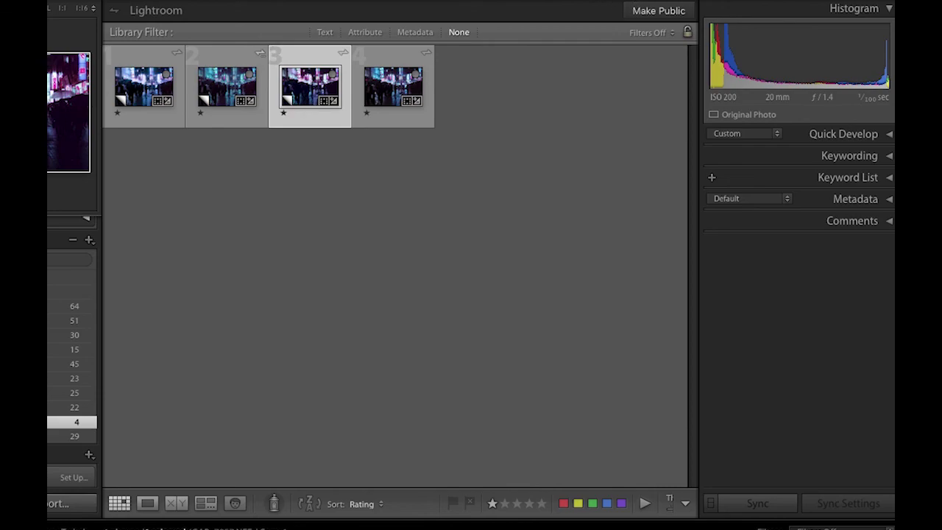
key(d)
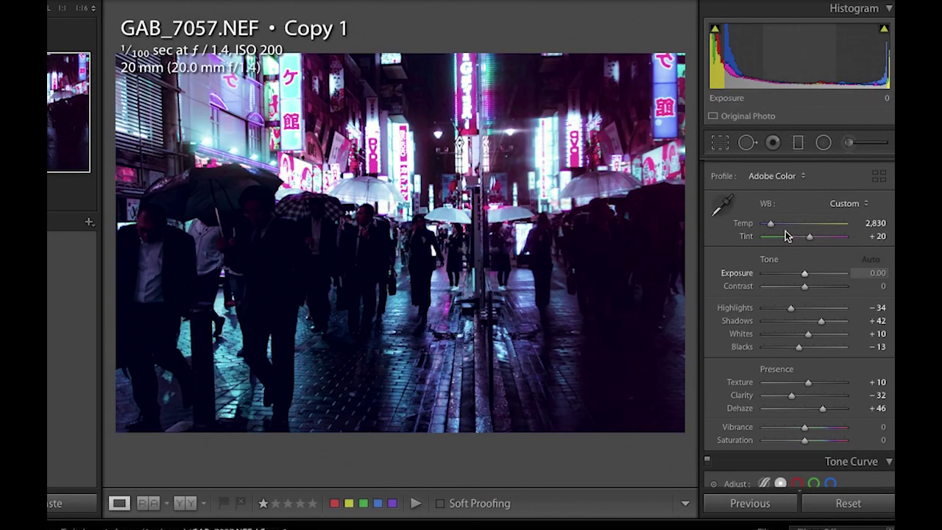
Lift the red tone curve's upper point to add red to the highlights.
scroll(831, 246, down, 5)
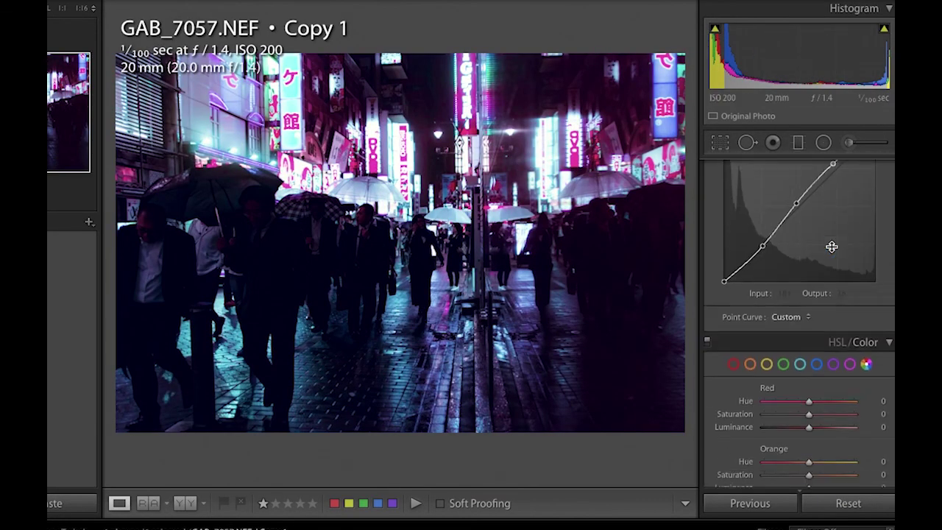
scroll(832, 246, down, 2)
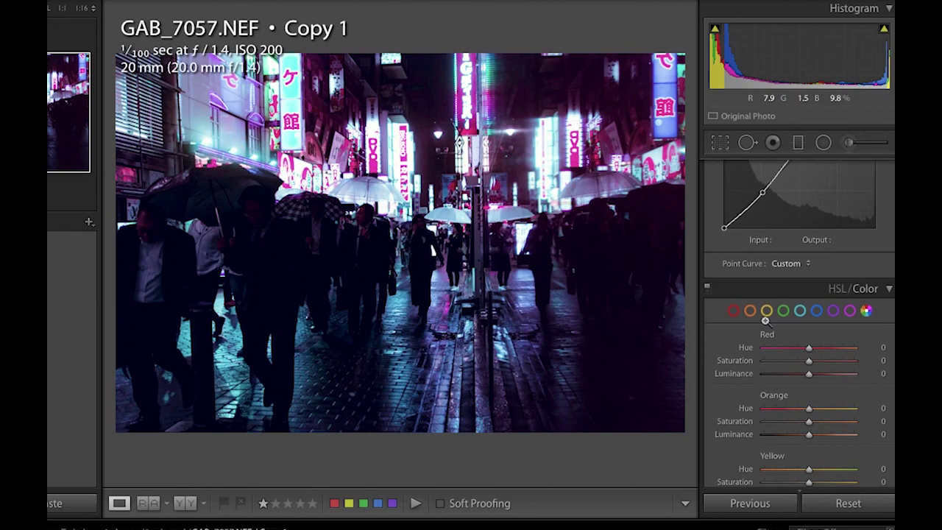
scroll(825, 332, up, 5)
scroll(824, 332, up, 2)
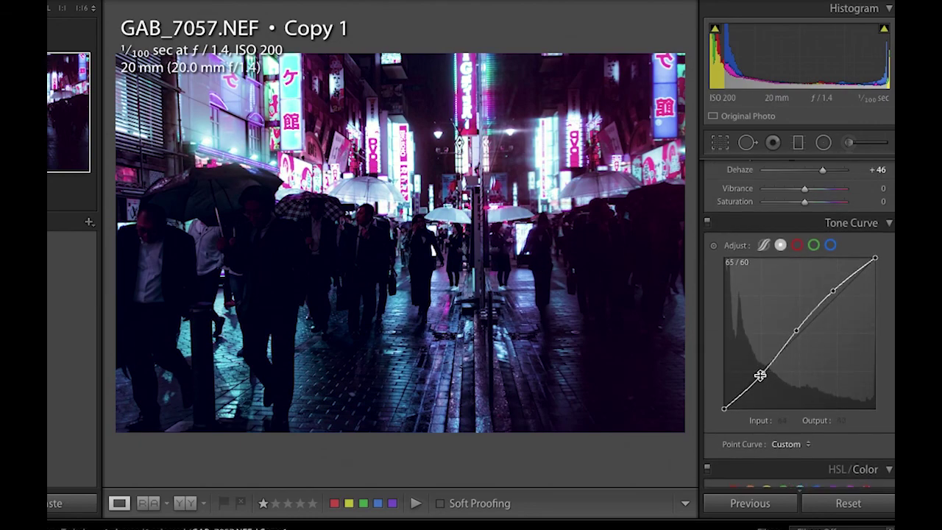
click(797, 245)
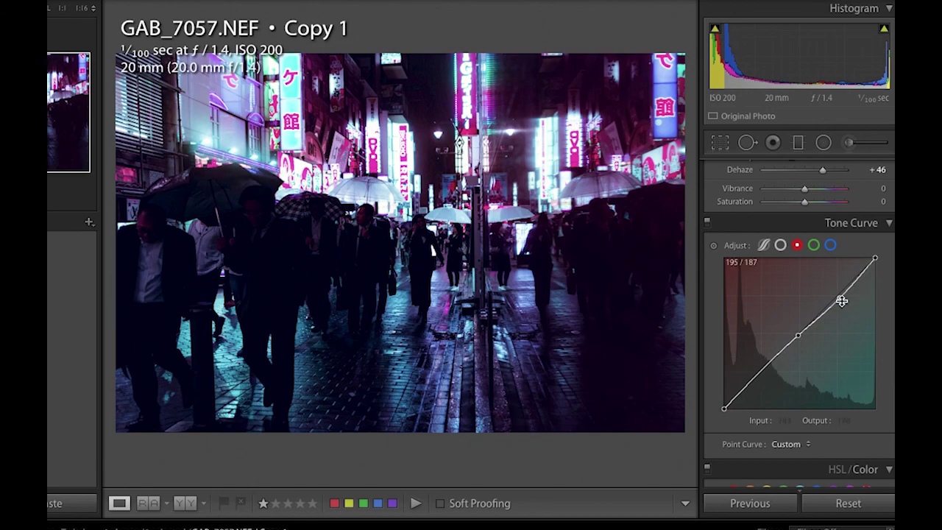
mouse_move(842, 299)
mouse_down()
mouse_move(835, 290)
mouse_move(836, 302)
mouse_up()
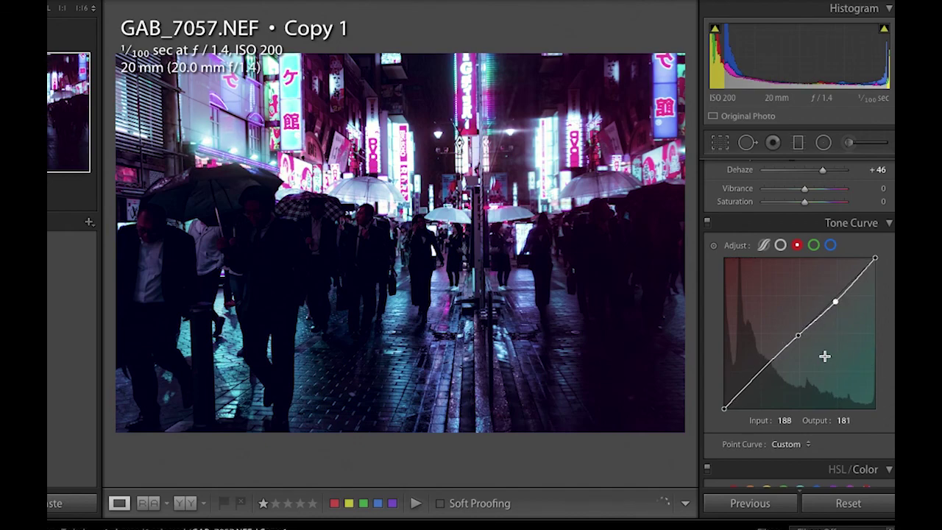
Review Copy 1's Calibration panel, then return to the four-copy Library grid.
scroll(824, 356, down, 3)
scroll(824, 355, down, 1)
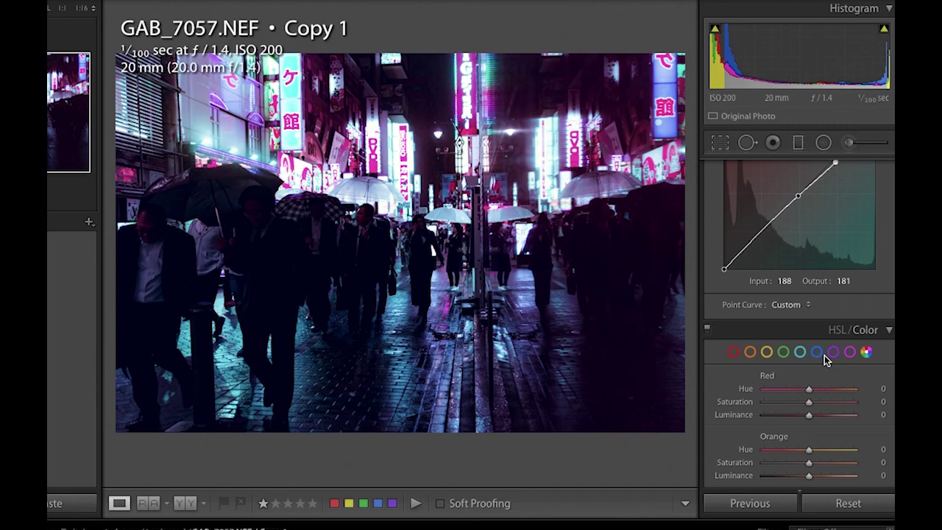
scroll(824, 355, down, 7)
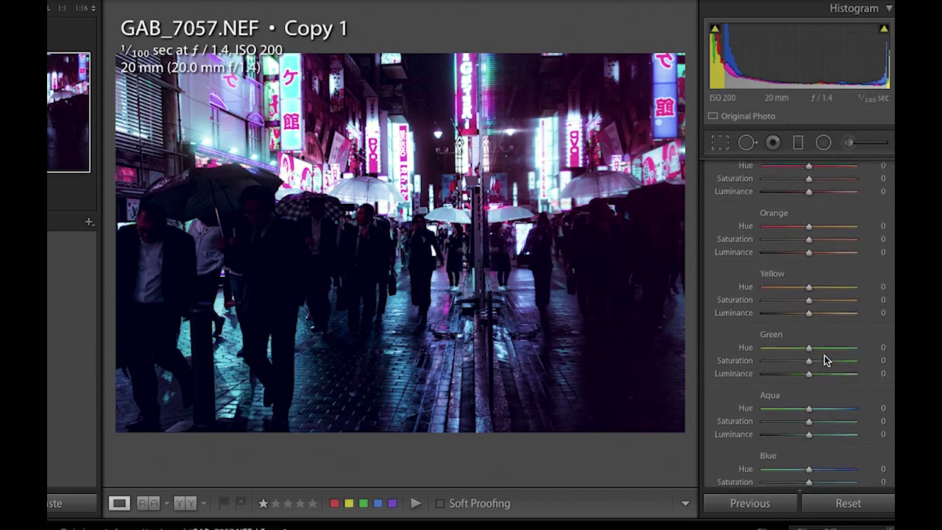
scroll(802, 253, down, 2)
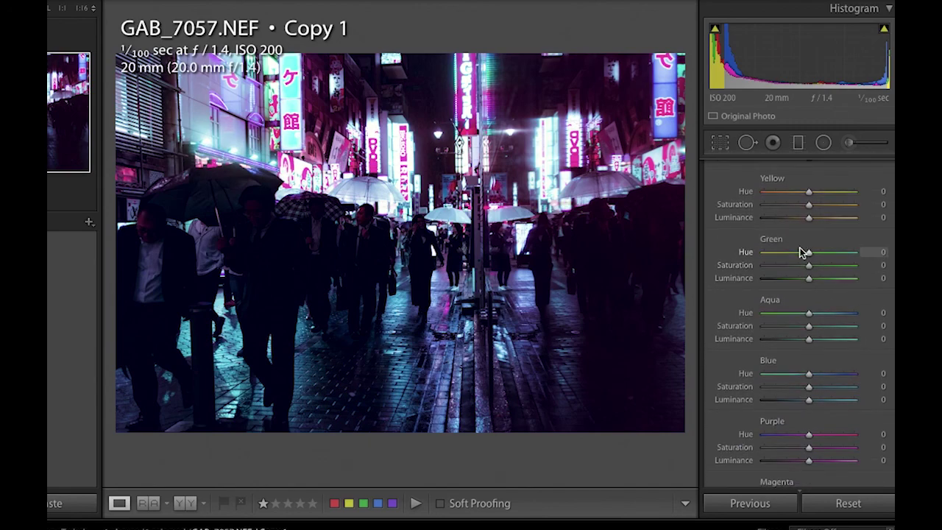
scroll(800, 221, down, 2)
scroll(800, 225, down, 8)
scroll(800, 225, down, 4)
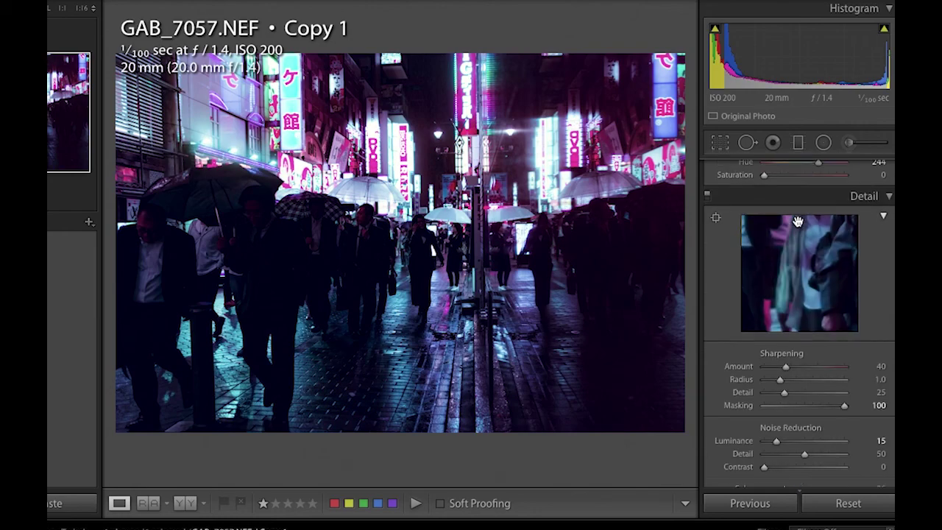
scroll(798, 221, down, 4)
scroll(800, 226, down, 10)
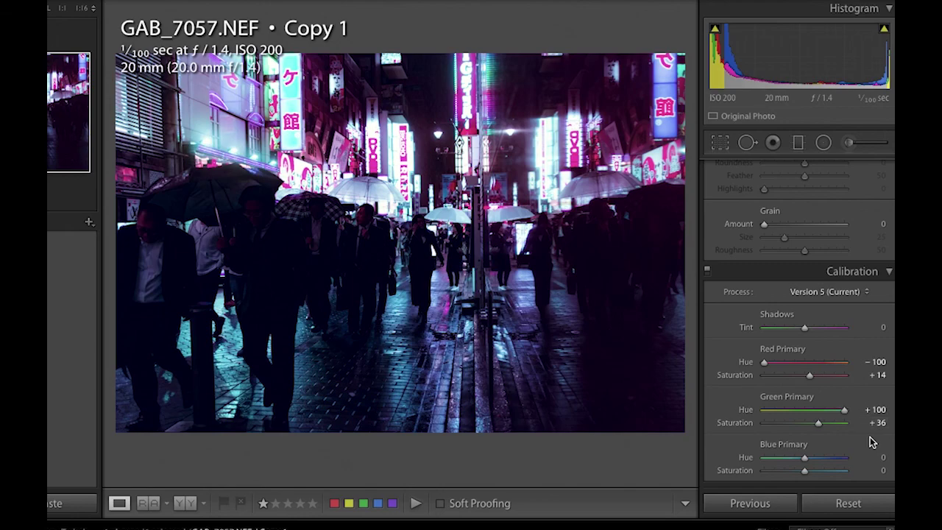
scroll(872, 442, up, 8)
scroll(802, 309, up, 2)
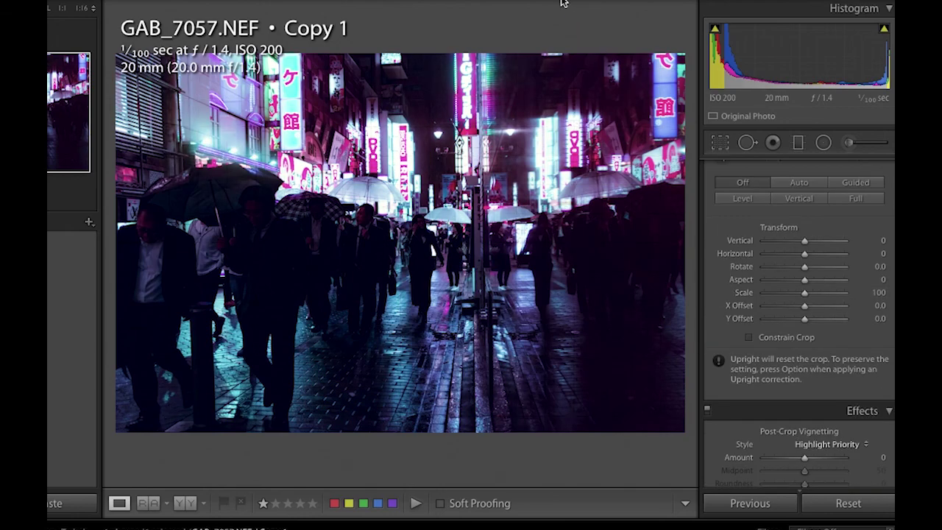
key(g)
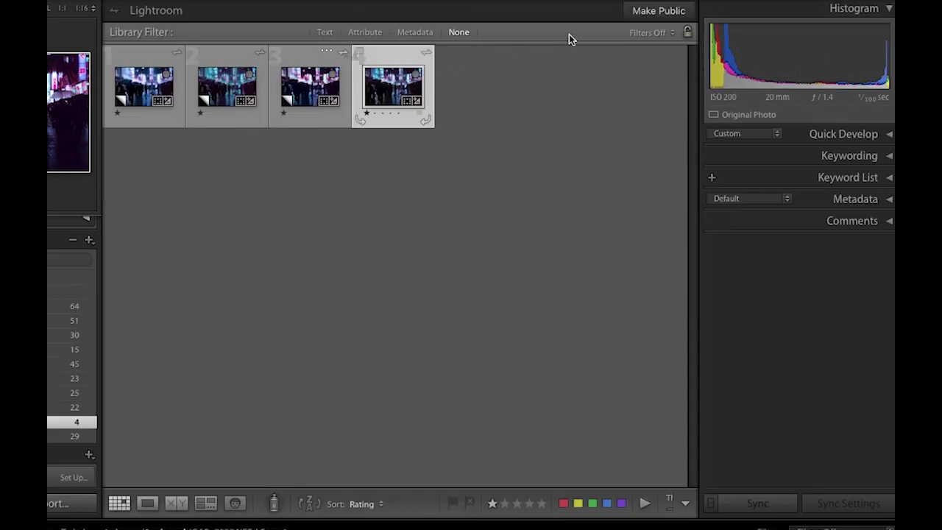
key(d)
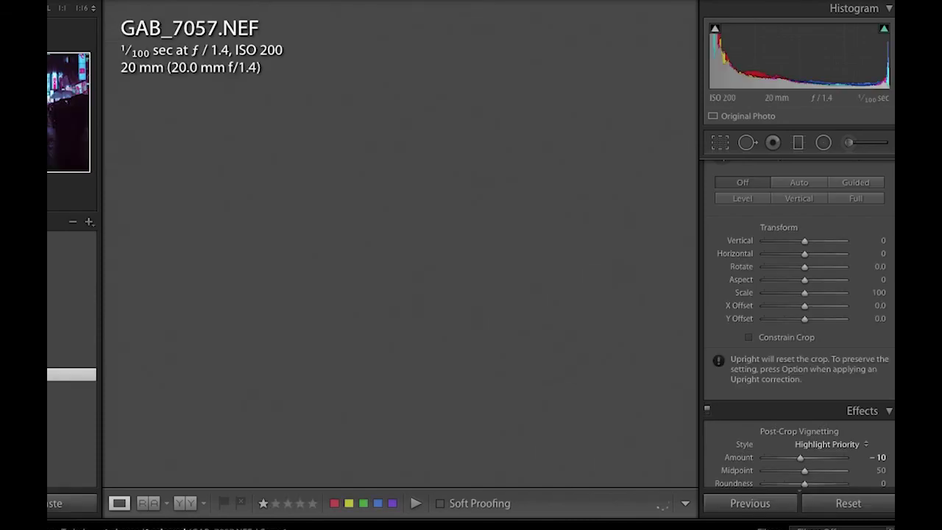
scroll(813, 273, up, 5)
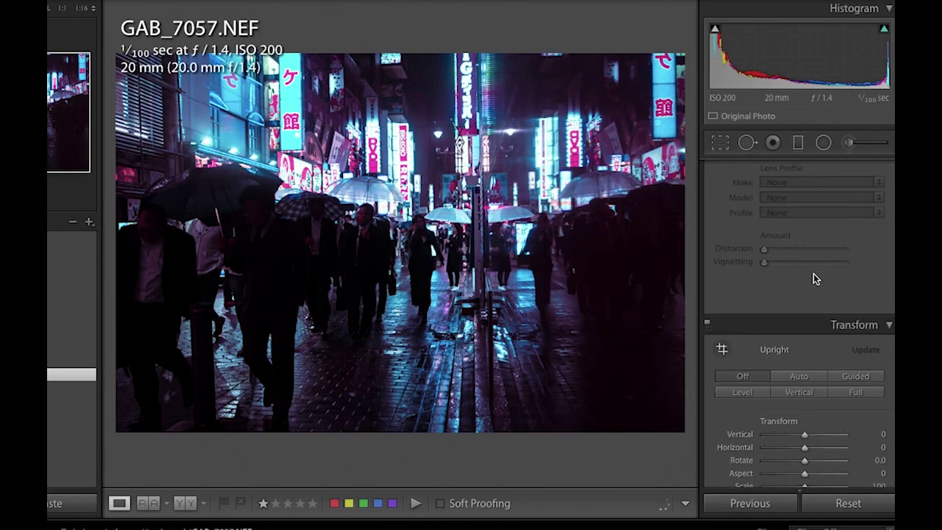
scroll(813, 273, up, 5)
scroll(813, 273, up, 5)
scroll(813, 276, up, 3)
scroll(813, 278, up, 1)
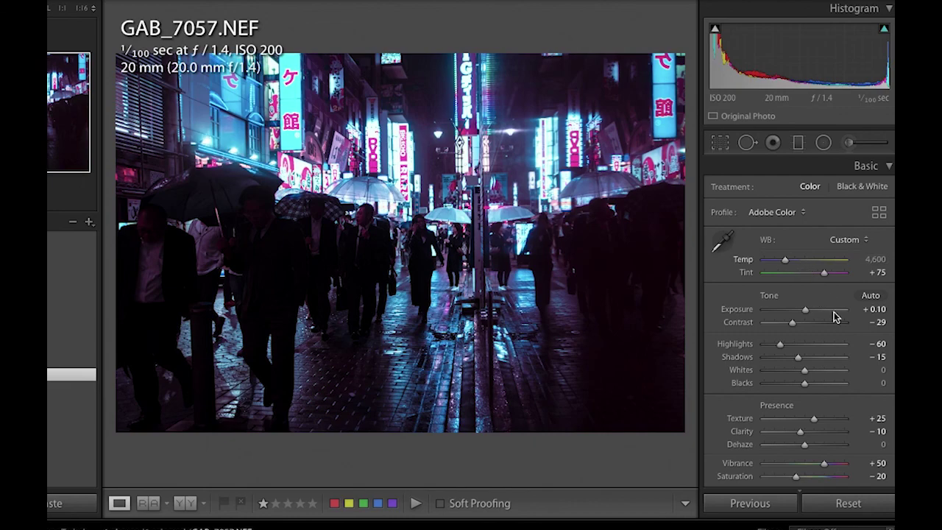
scroll(839, 319, down, 1)
scroll(842, 322, down, 5)
scroll(841, 321, down, 6)
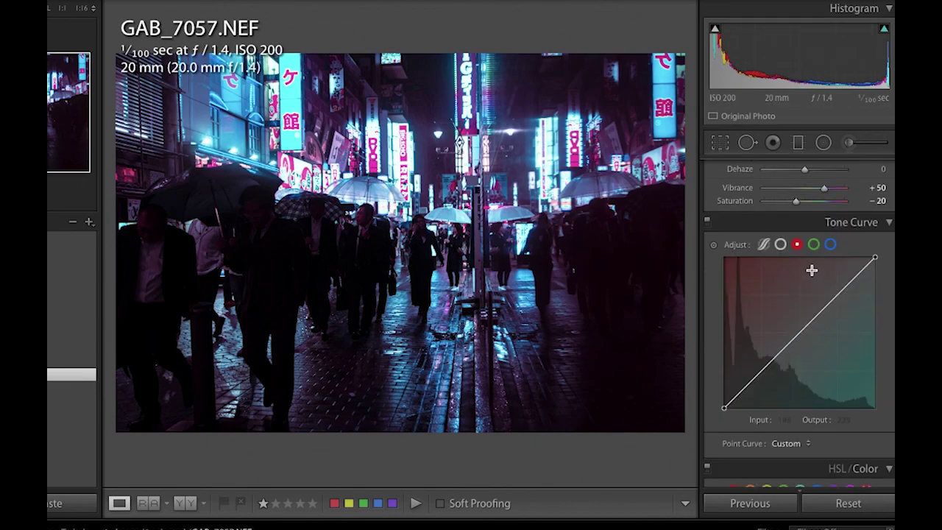
click(780, 246)
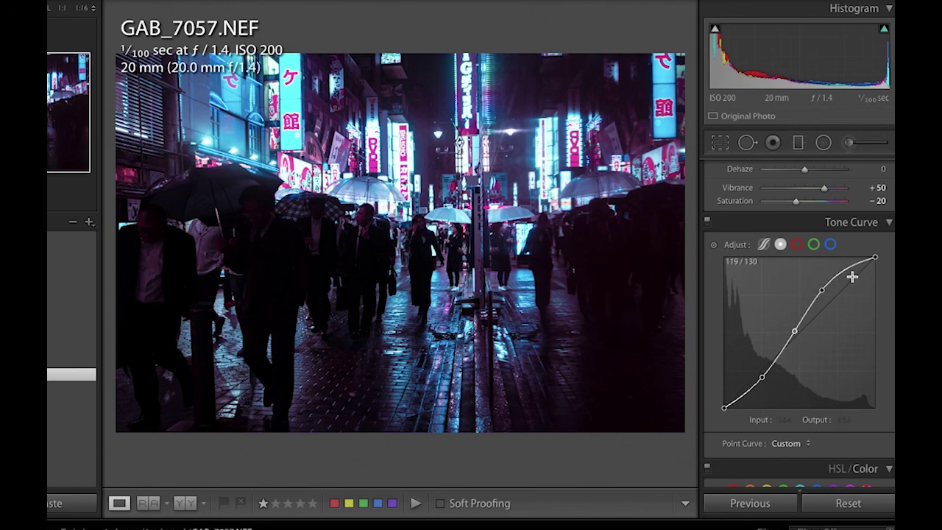
click(797, 245)
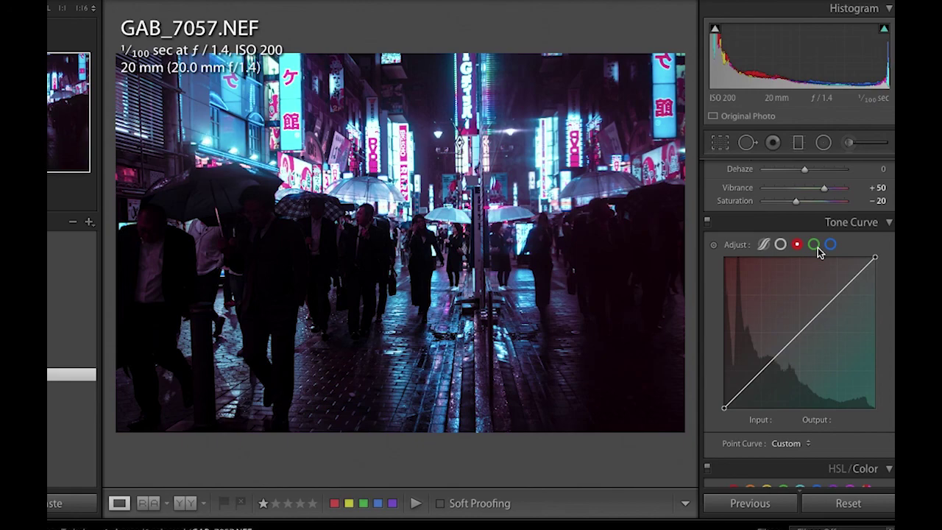
click(815, 246)
click(832, 246)
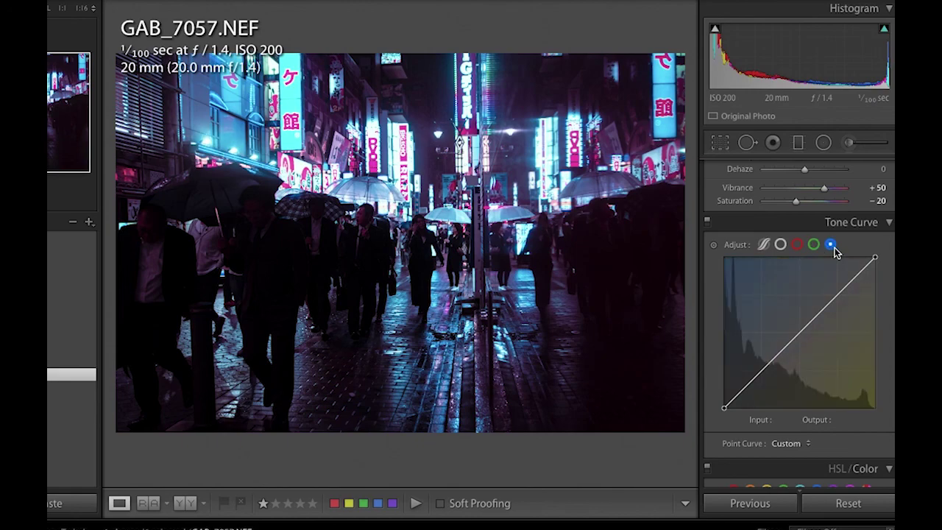
click(781, 245)
scroll(839, 342, down, 3)
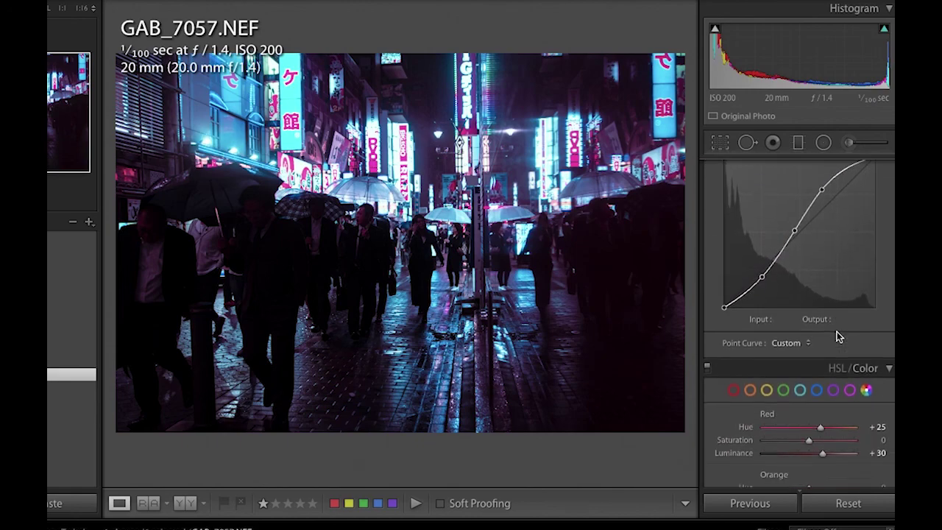
scroll(839, 337, down, 7)
scroll(836, 335, down, 5)
scroll(834, 332, down, 1)
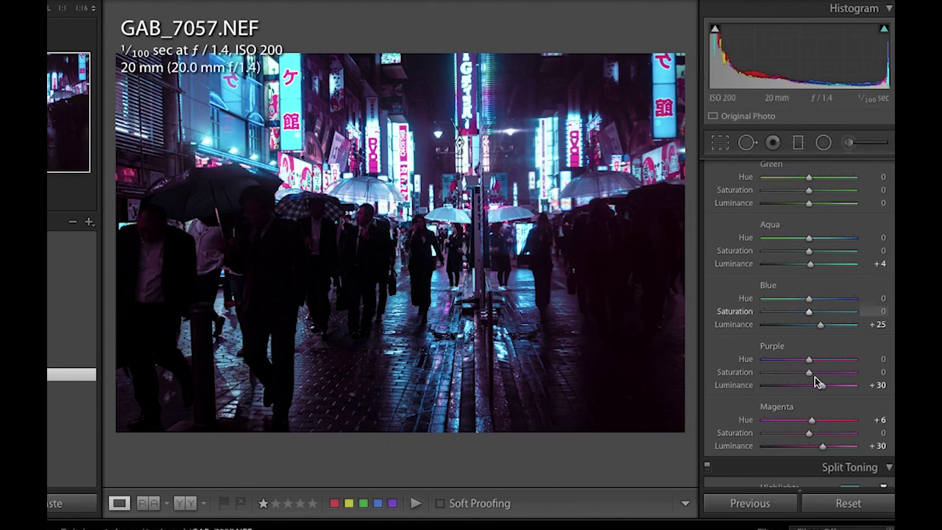
scroll(802, 388, down, 5)
scroll(801, 390, down, 5)
scroll(800, 390, up, 2)
scroll(802, 388, up, 2)
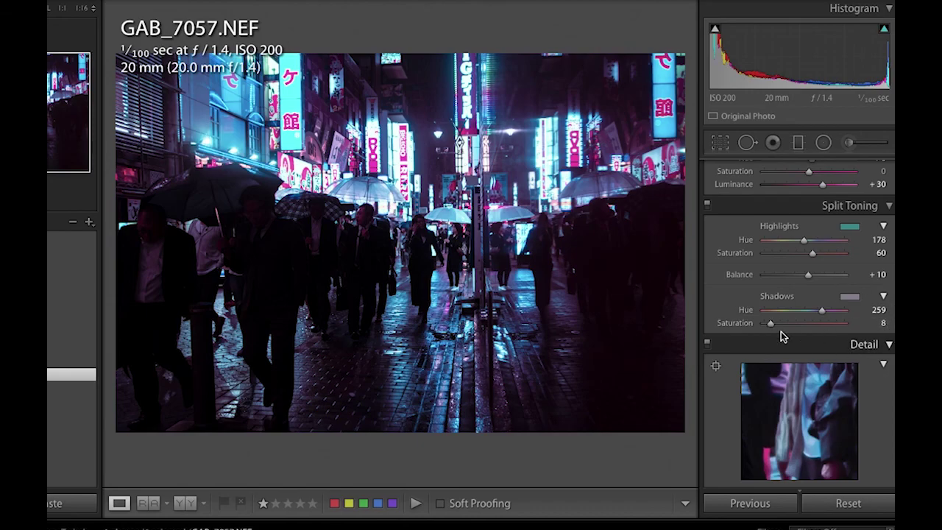
click(332, 386)
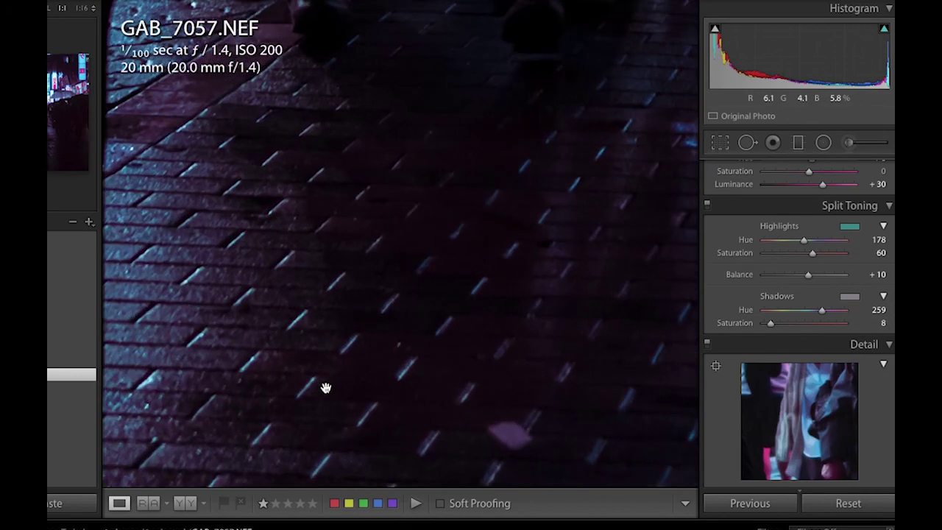
click(275, 299)
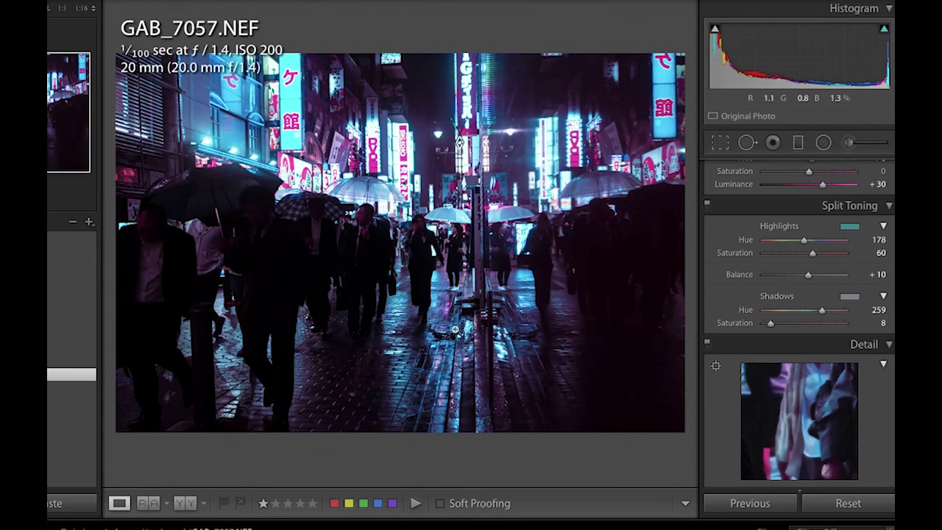
click(504, 342)
click(505, 341)
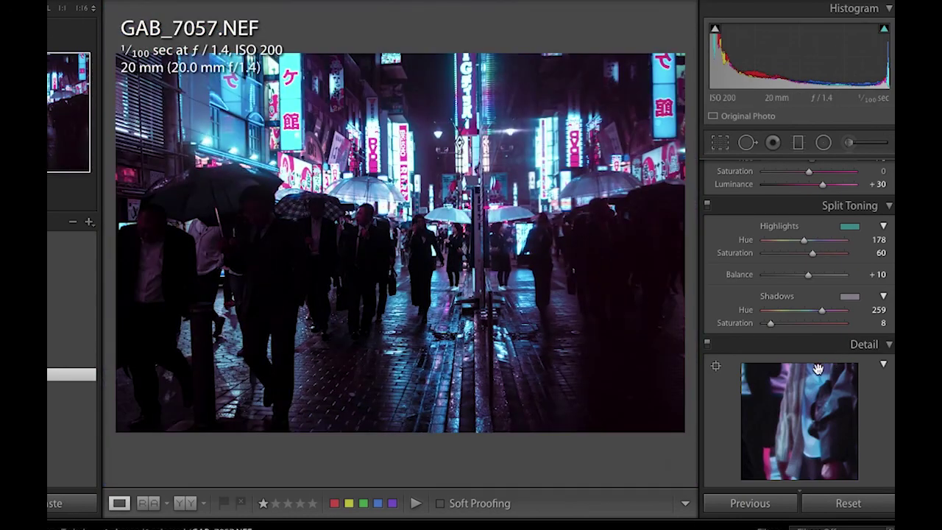
scroll(817, 370, down, 5)
scroll(818, 372, down, 5)
scroll(818, 370, down, 5)
scroll(818, 373, down, 5)
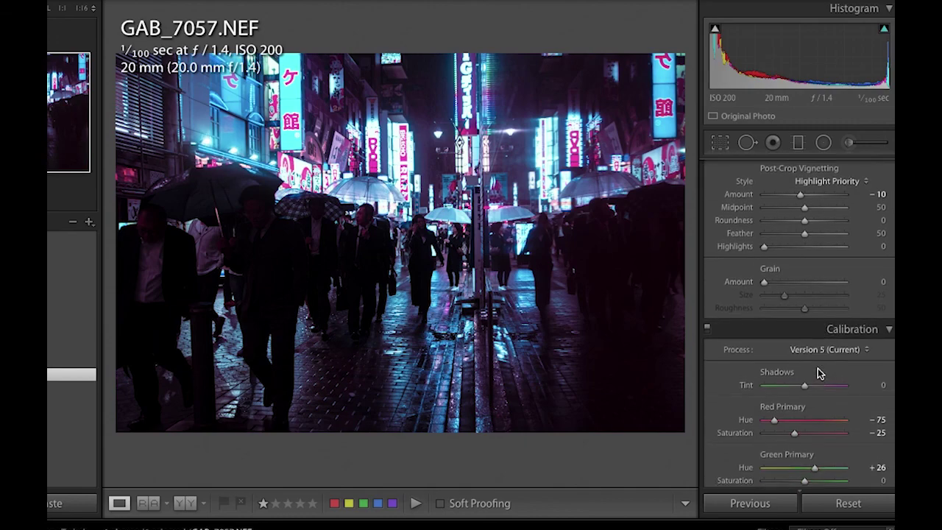
scroll(802, 374, down, 3)
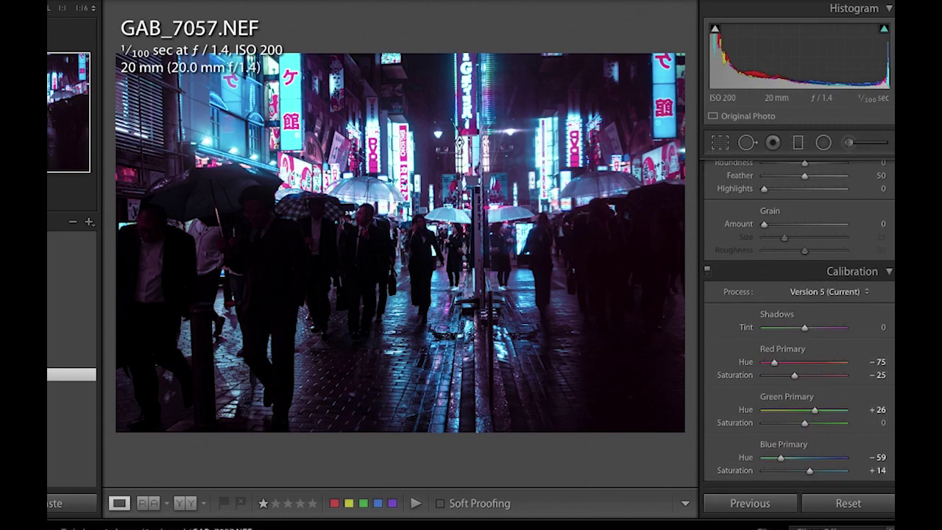
key(g)
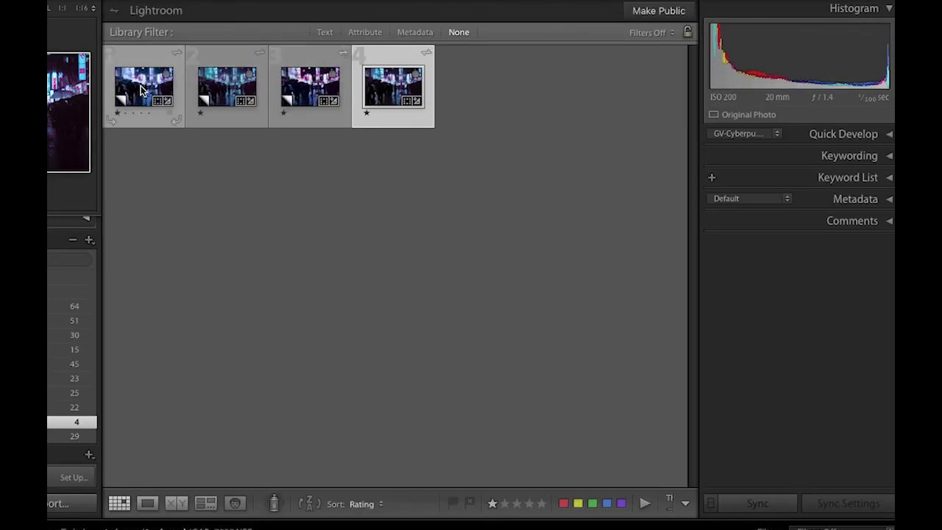
Flip between original GAB_7057.NEF and its virtual copies in Loupe view, finishing on the original.
click(147, 504)
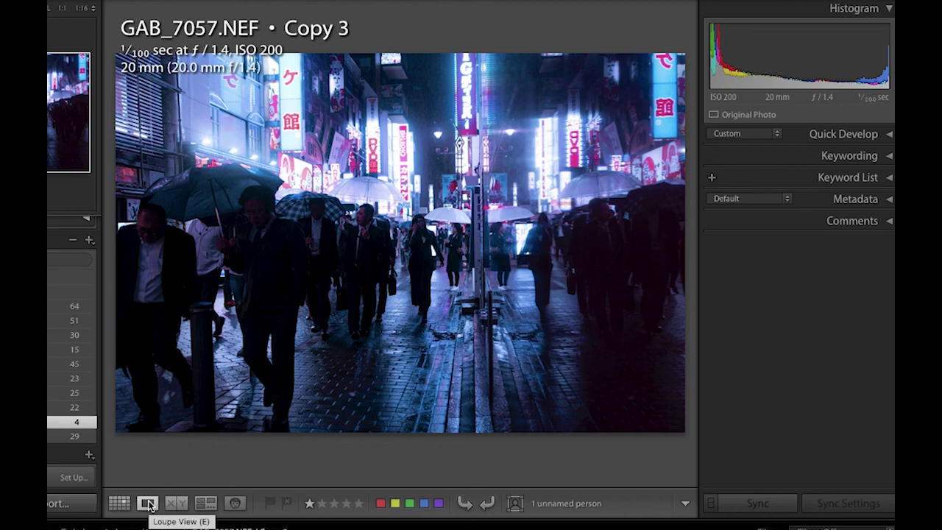
key(Left)
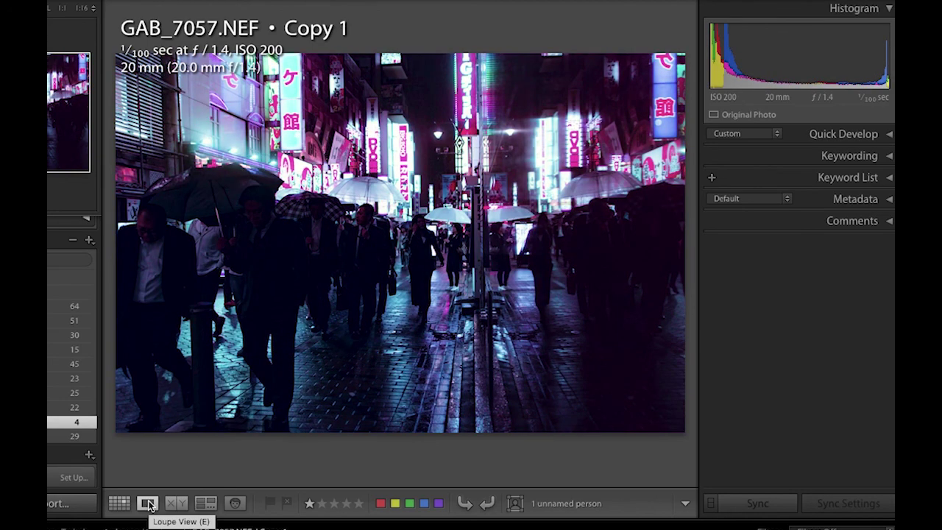
key(Left)
key(Right)
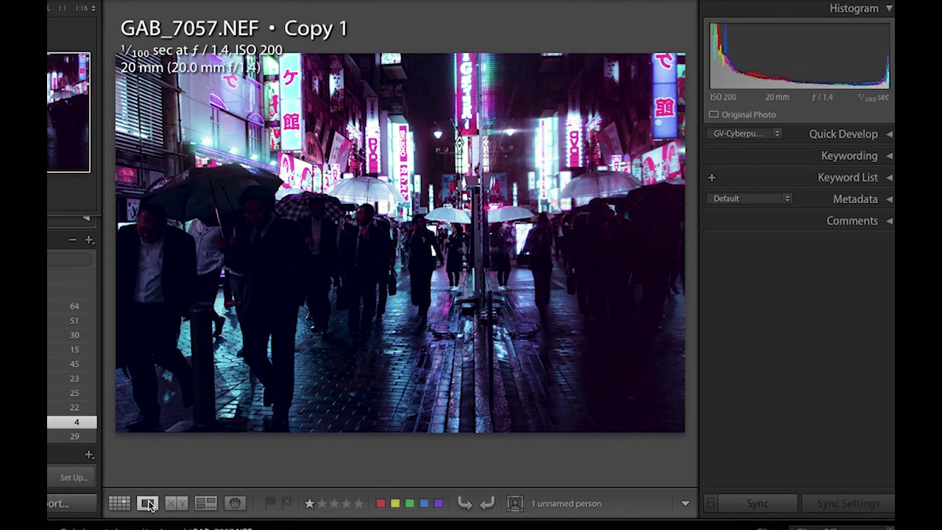
key(Right)
key(Right)
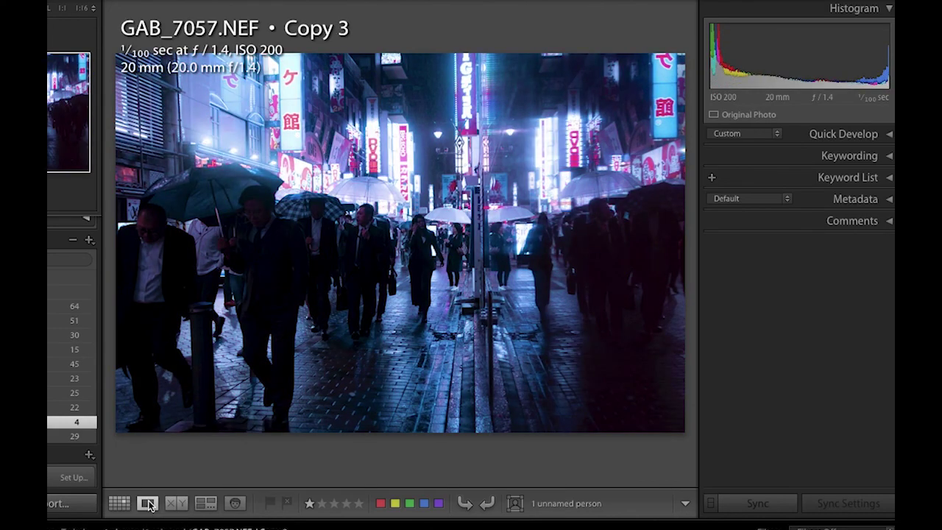
key(Left)
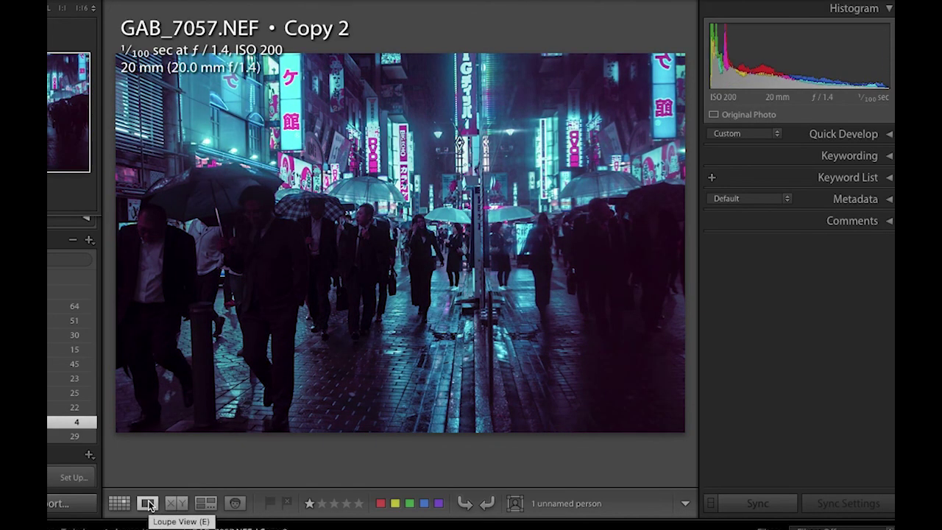
key(Left)
key(Left)
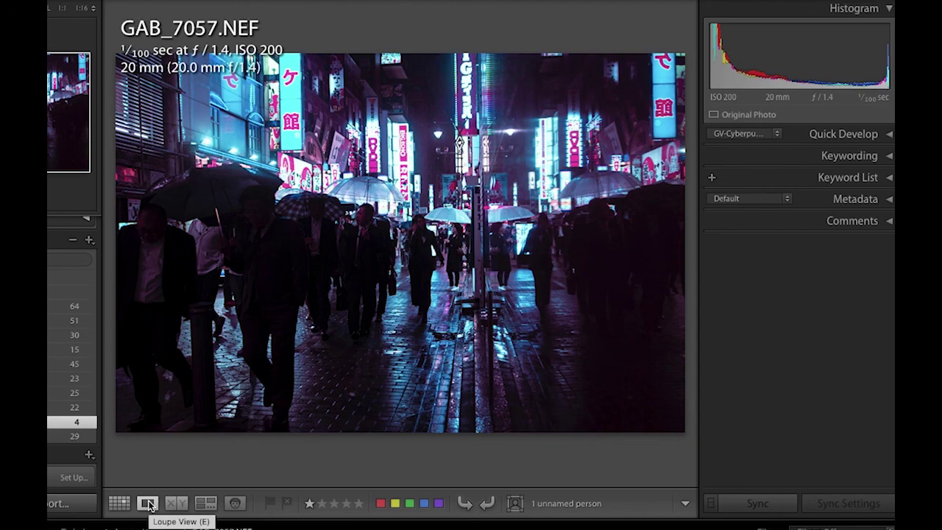
key(Right)
key(Left)
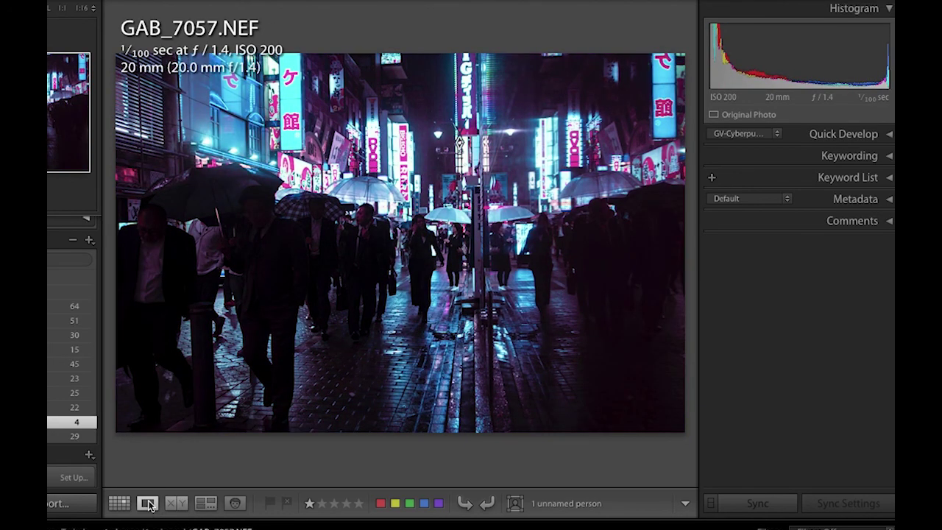
key(Right)
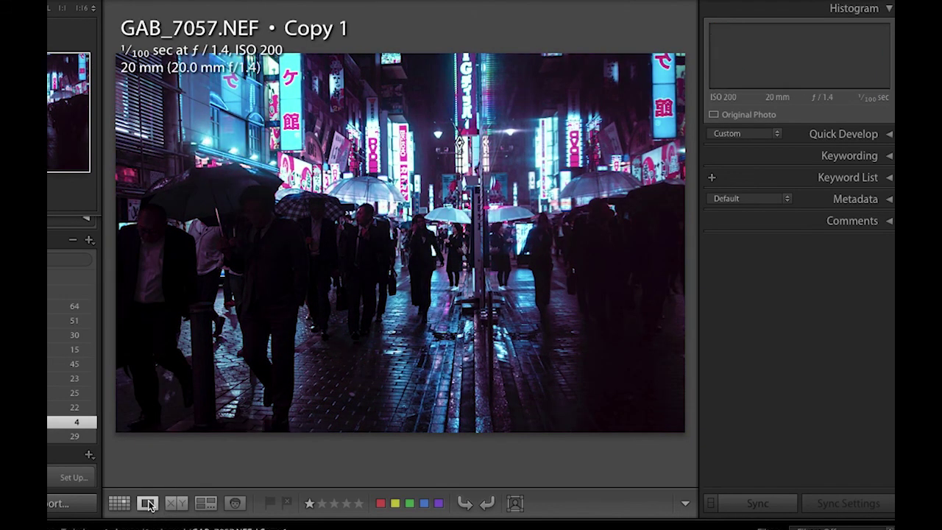
key(Left)
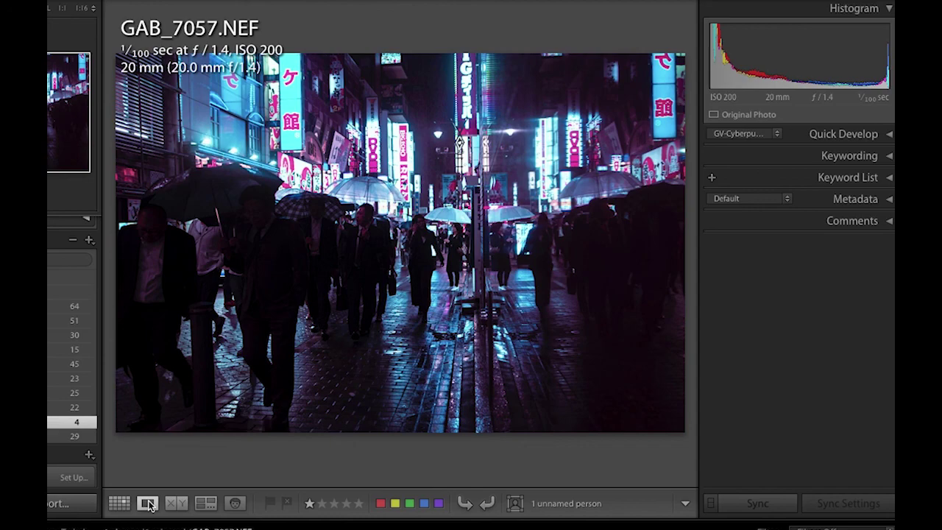